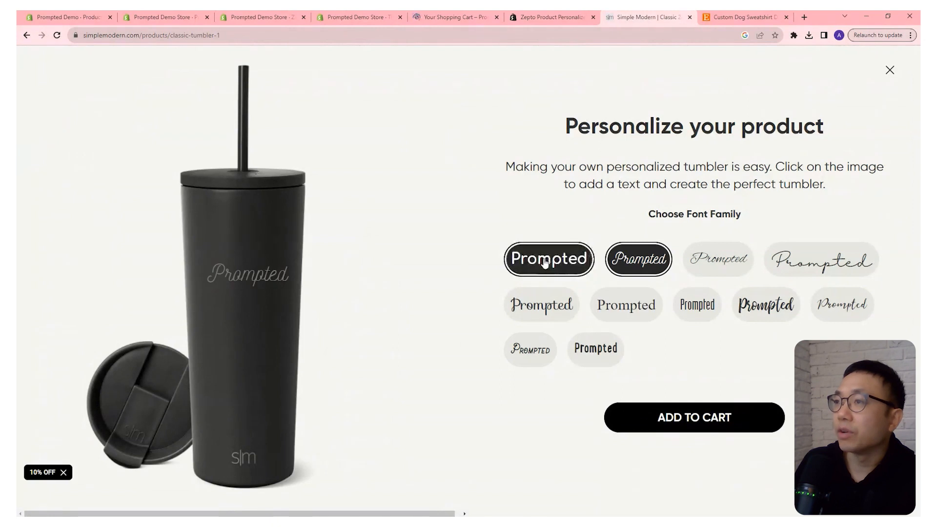
Preview several fonts for the tumbler's Prompted text, choose the third font option and add the personalized tumbler to the cart.
click(530, 349)
click(596, 348)
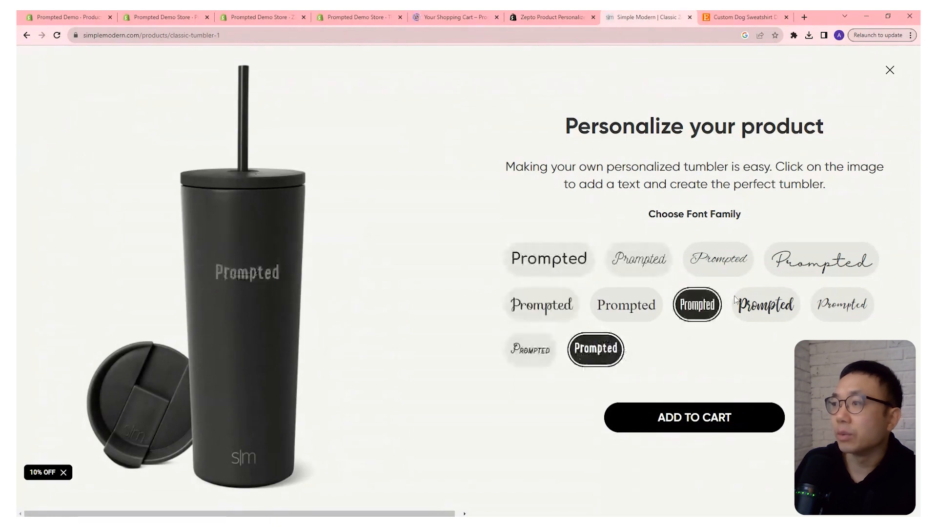
click(822, 260)
click(718, 259)
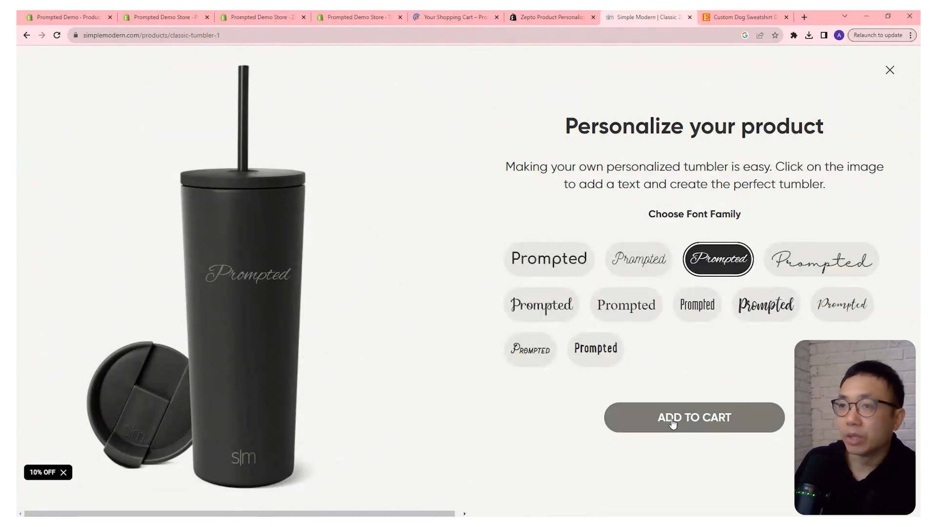
click(700, 415)
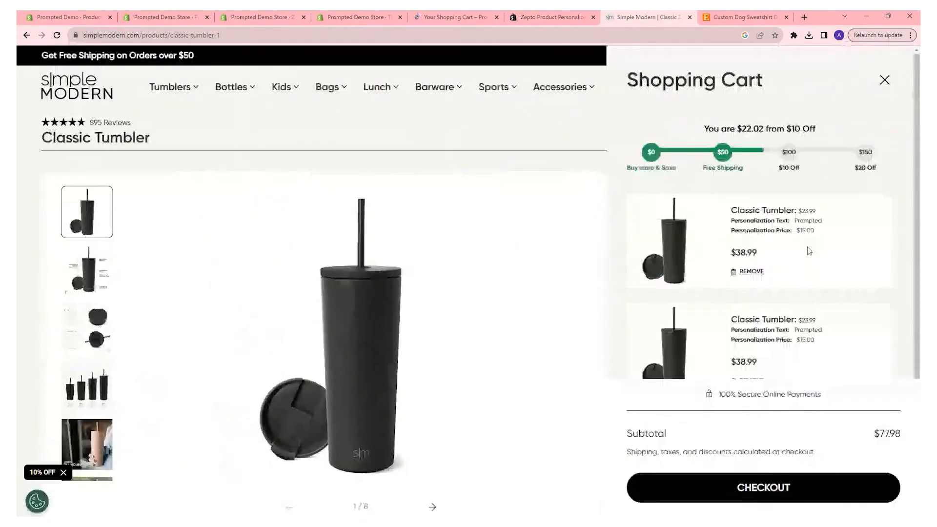
scroll(749, 299, down, 1)
scroll(757, 244, up, 1)
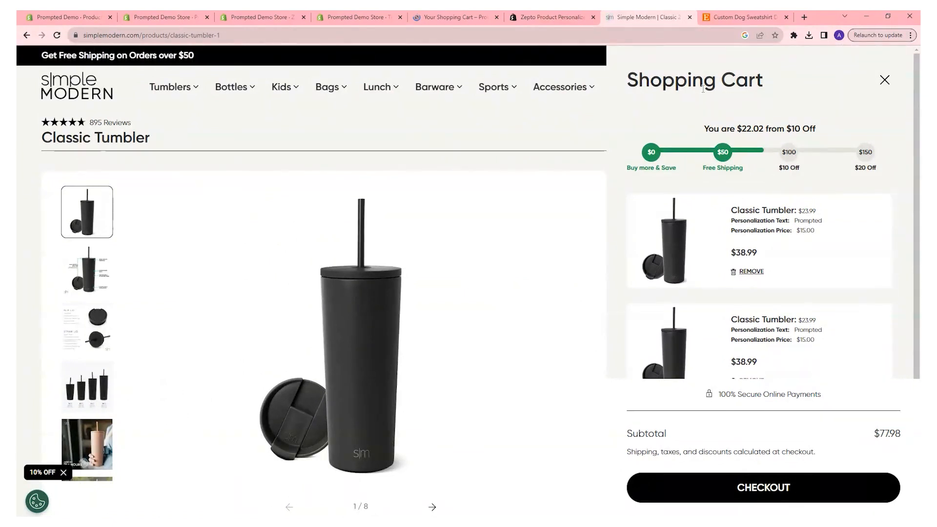
Switch to the Etsy custom dog sweatshirt listing and examine its personalization instructions and text field.
click(748, 16)
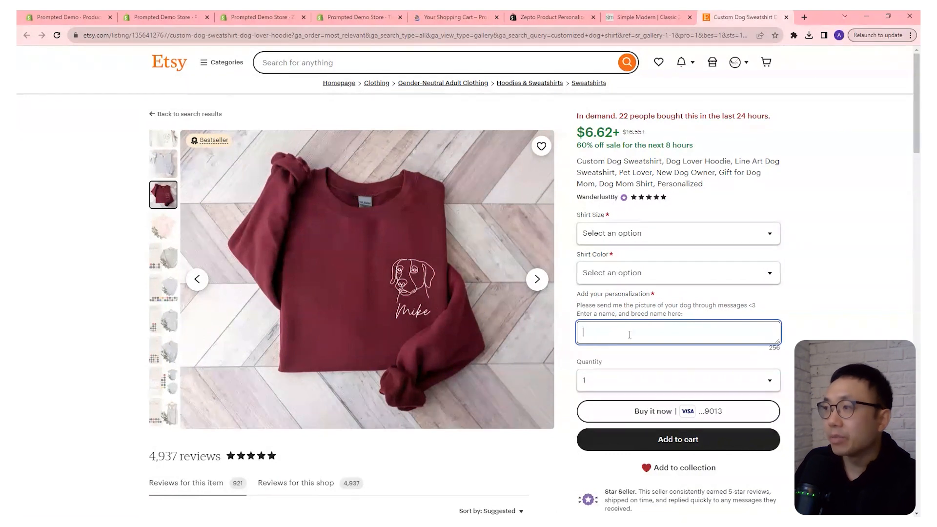
drag(667, 314, 585, 314)
click(686, 336)
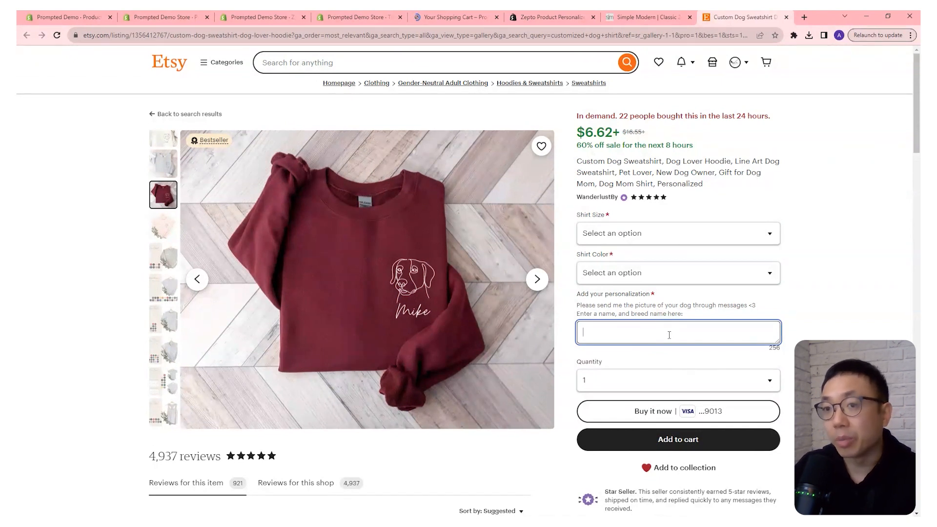
Close the shopping cart on the Simple Modern tumbler page and open the demo store of the Zepto Product Personalizer app.
click(633, 14)
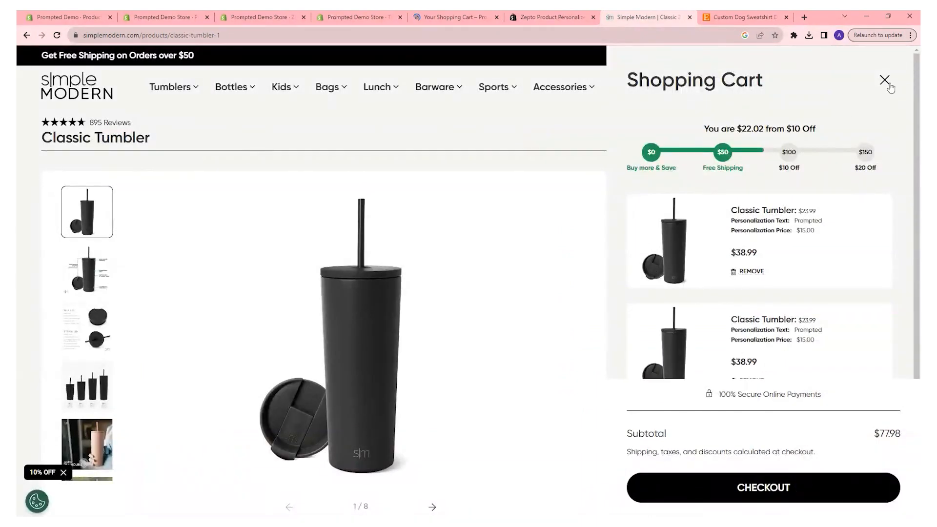
click(885, 80)
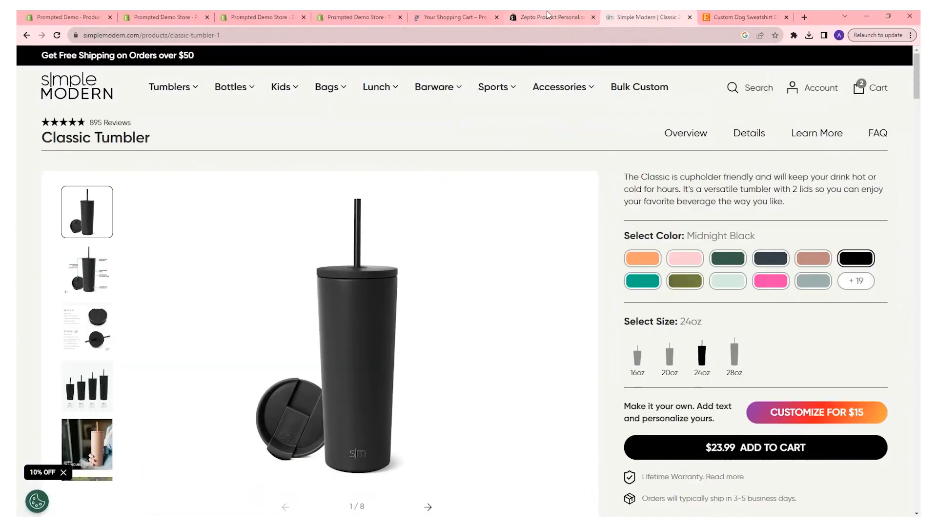
click(549, 17)
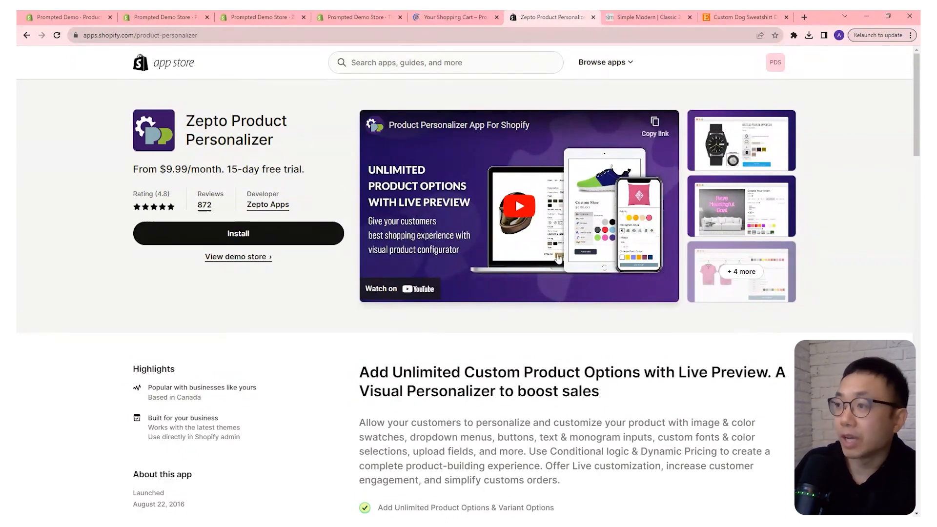
click(268, 257)
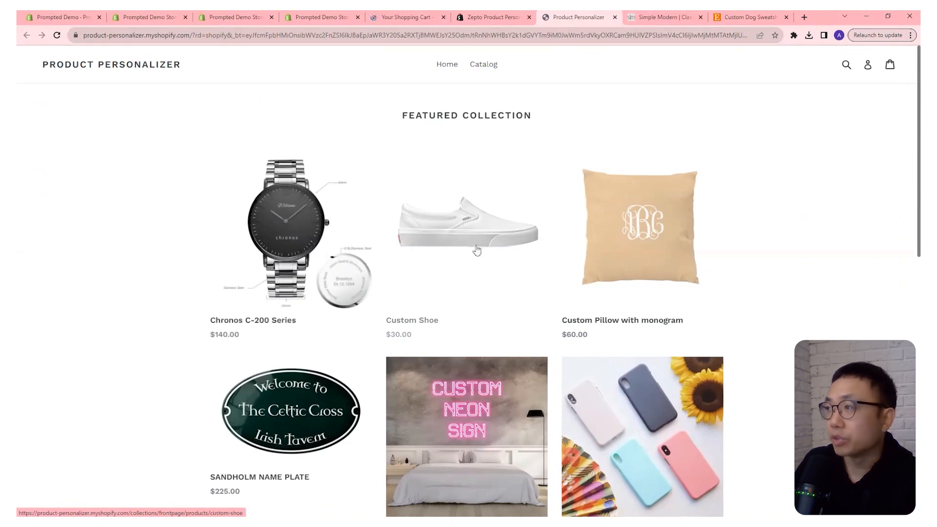
Browse the demo store's featured collection and open the Custom Mobile Case product.
scroll(439, 432, down, 3)
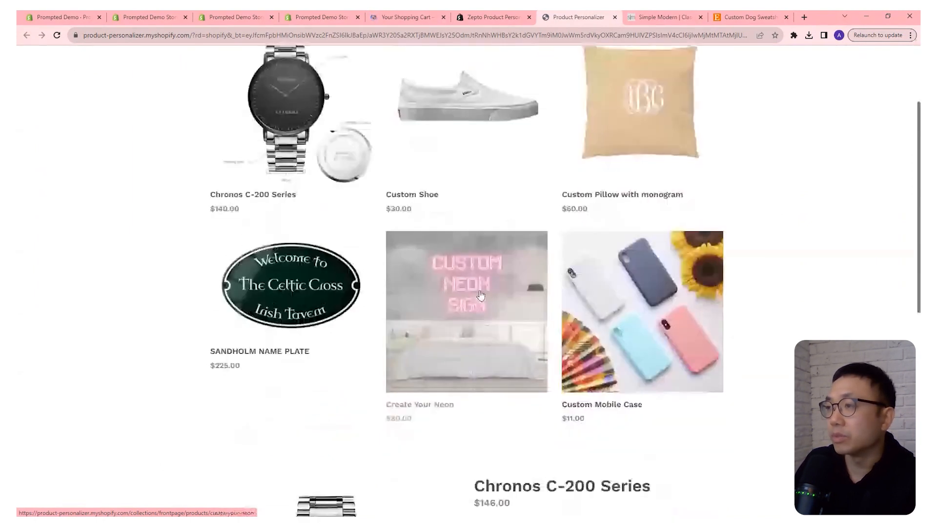
scroll(778, 274, up, 1)
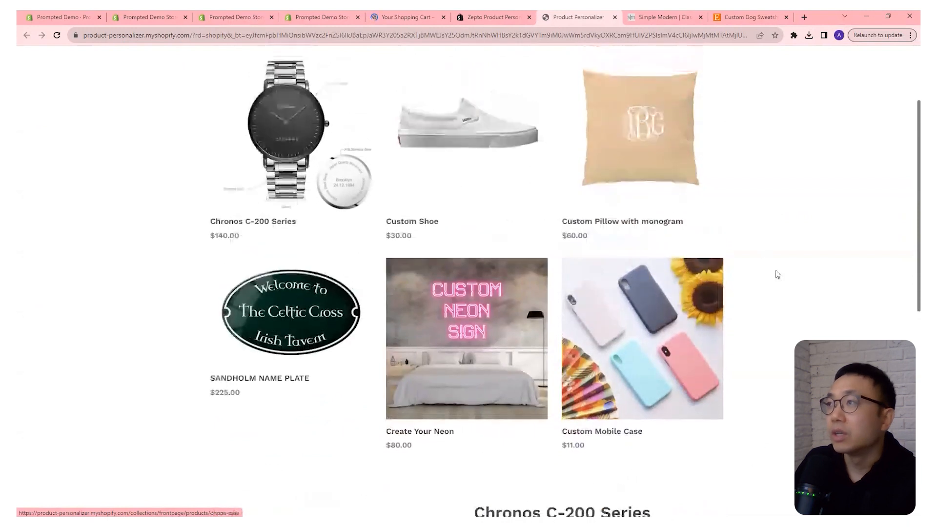
scroll(777, 274, up, 1)
scroll(635, 288, down, 2)
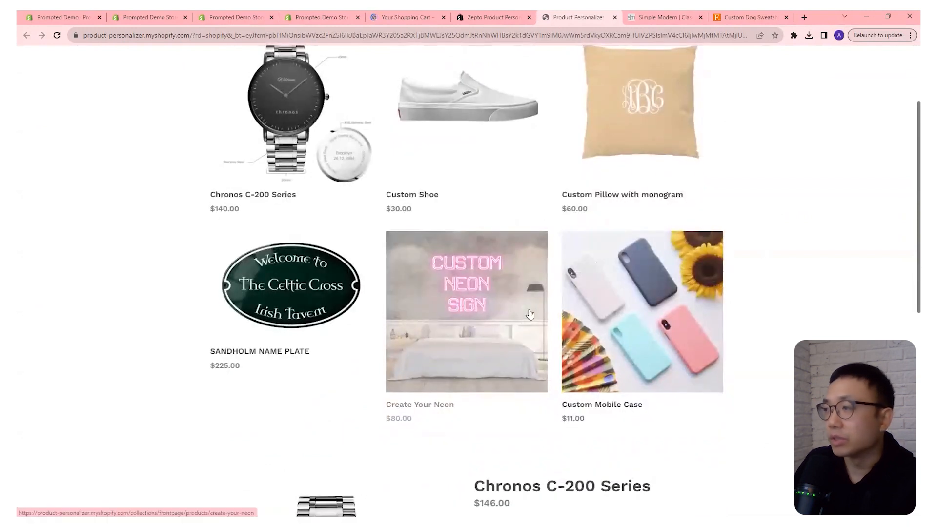
click(601, 301)
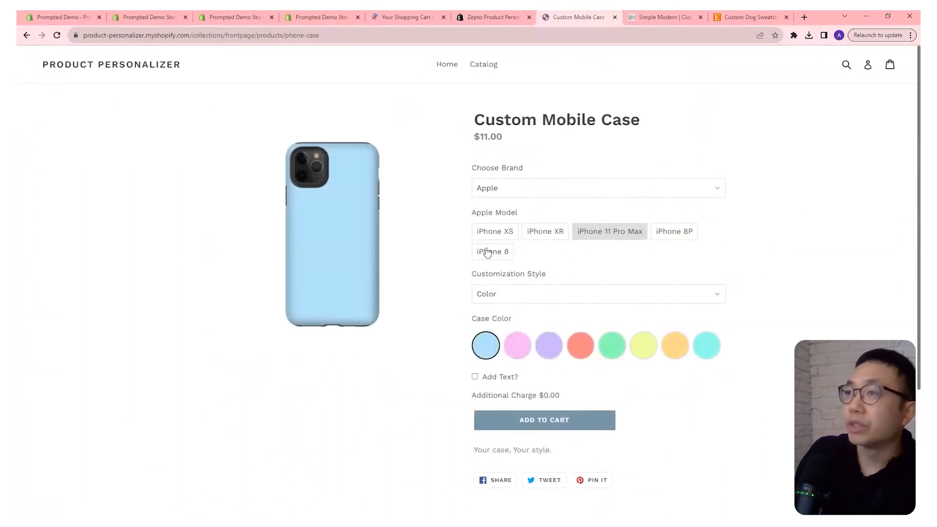
Set the phone case brand to Smasung, try the Galaxy S9 and S8 models, and select Galaxy S7.
click(522, 194)
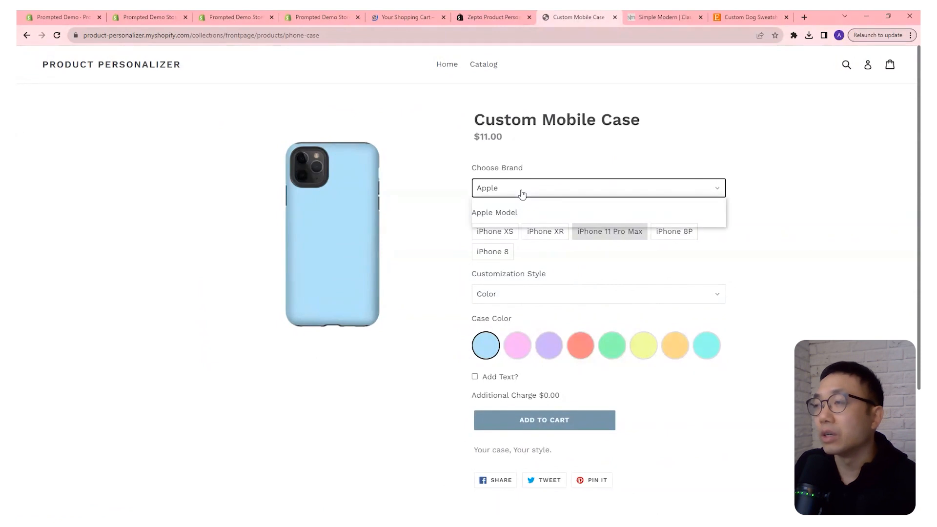
click(520, 212)
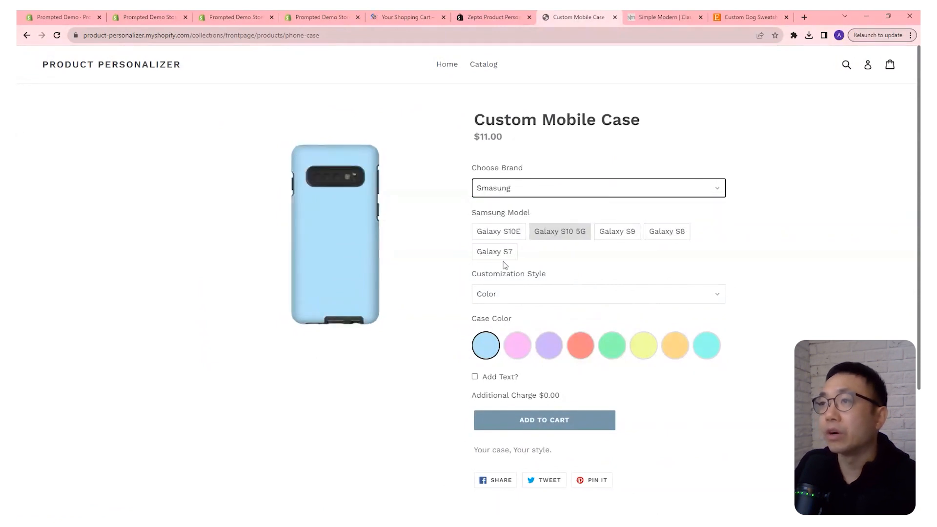
click(618, 189)
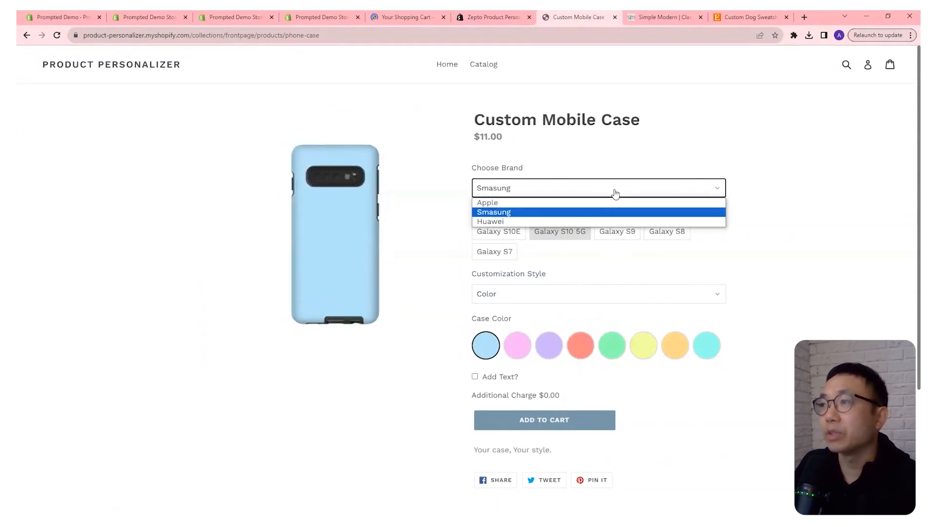
click(622, 236)
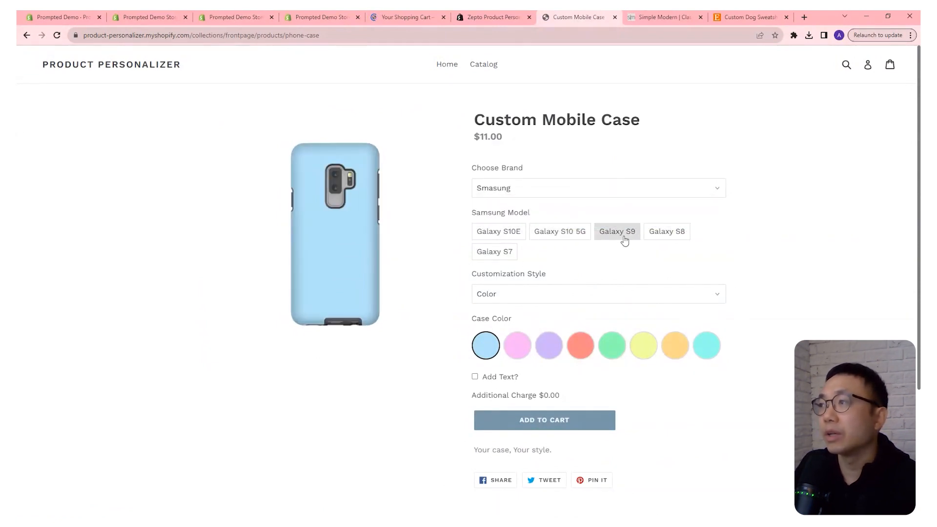
click(673, 235)
click(479, 254)
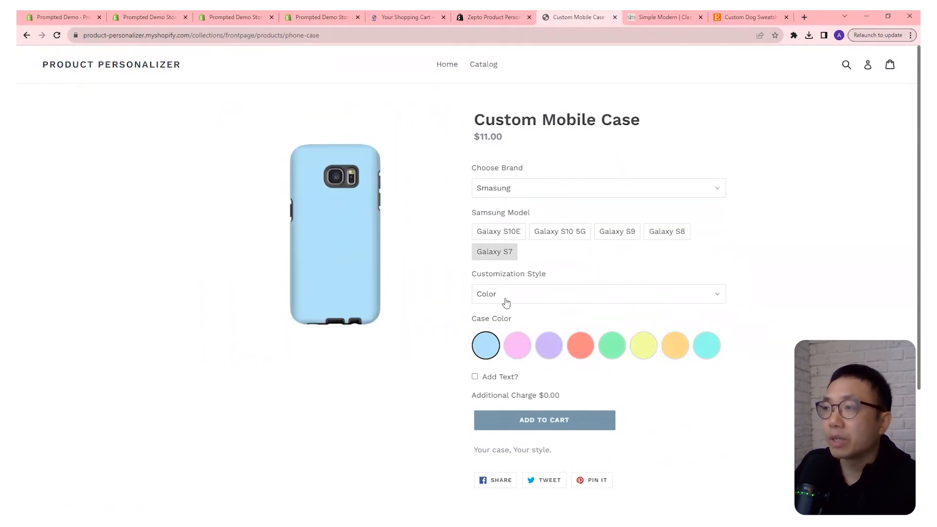
Try the Artwork customization style on the case, previewing the second artwork and Fall of the Noon.
click(530, 299)
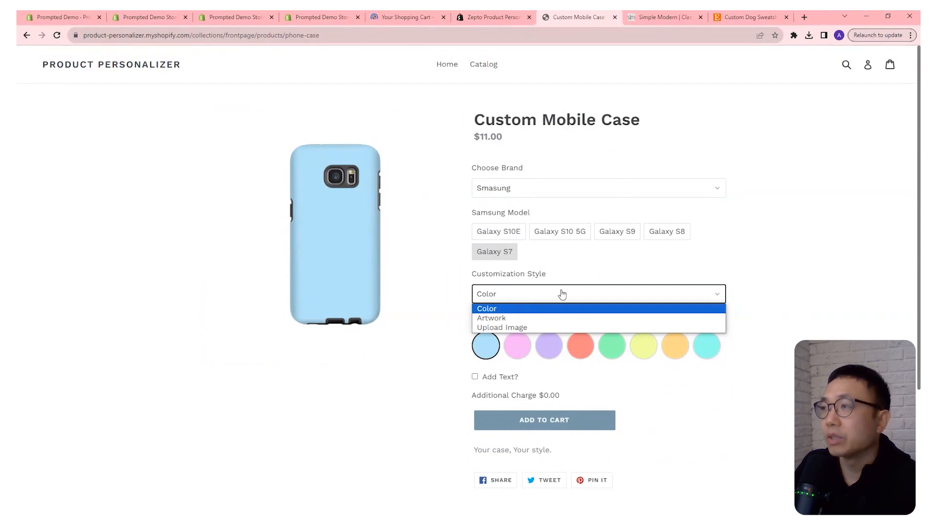
click(547, 319)
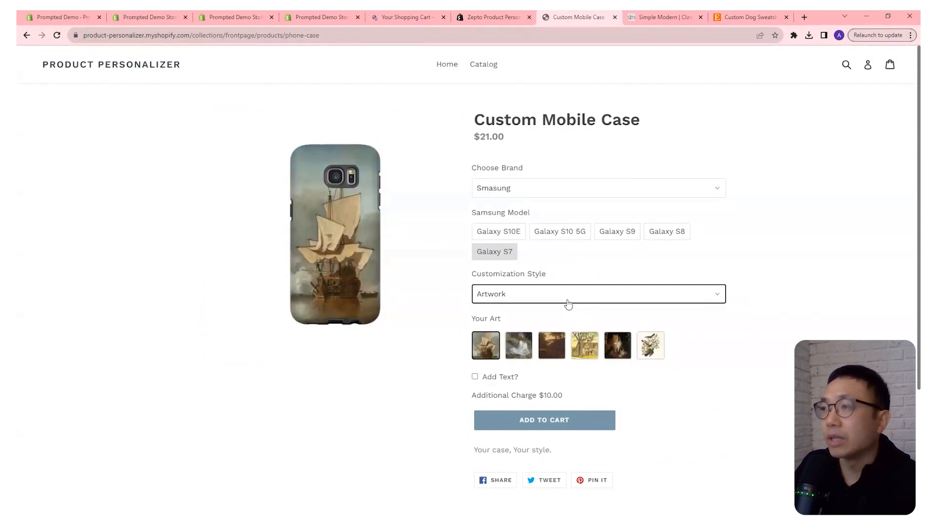
click(528, 353)
click(552, 347)
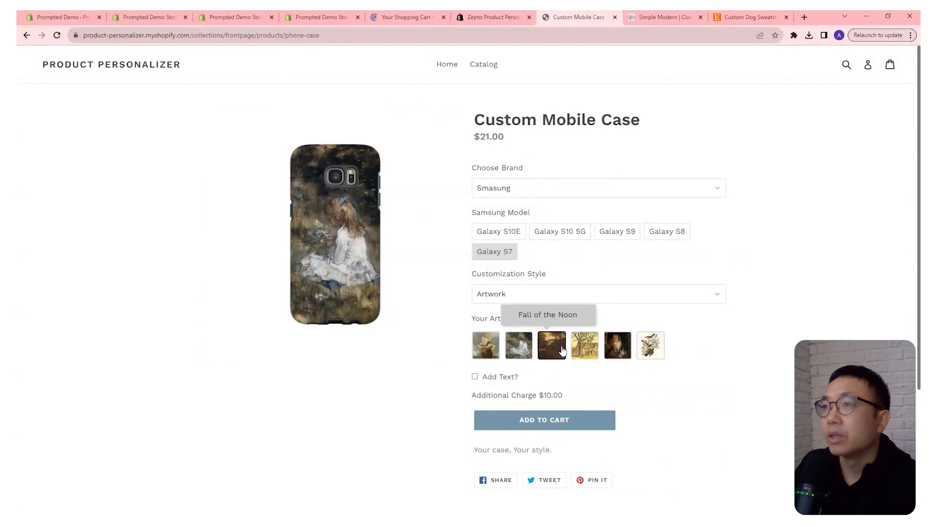
Set the customization style to Upload Image and enable added text with the Initial text type.
click(529, 300)
click(527, 326)
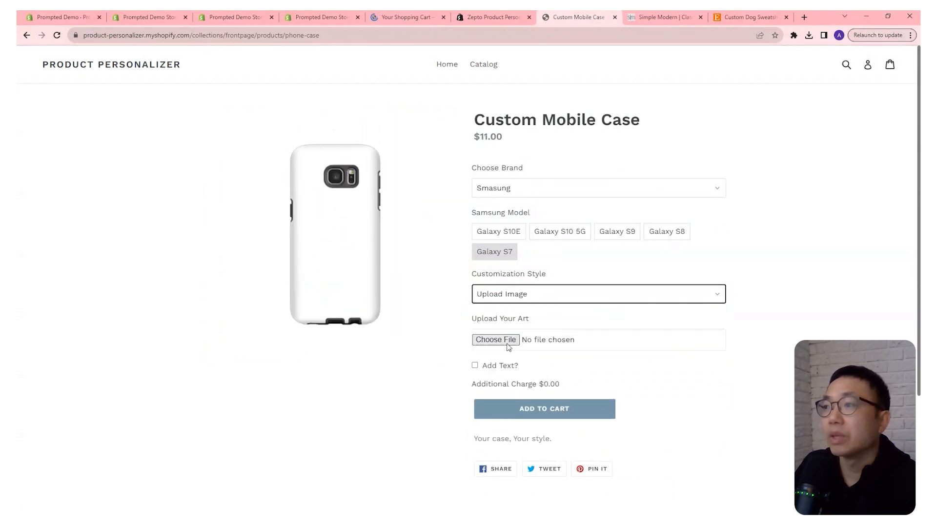
click(485, 367)
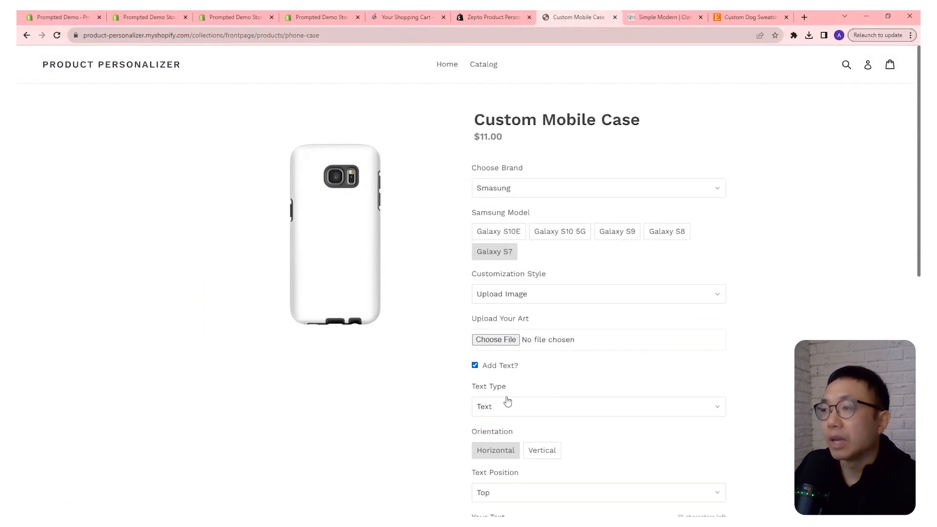
click(513, 404)
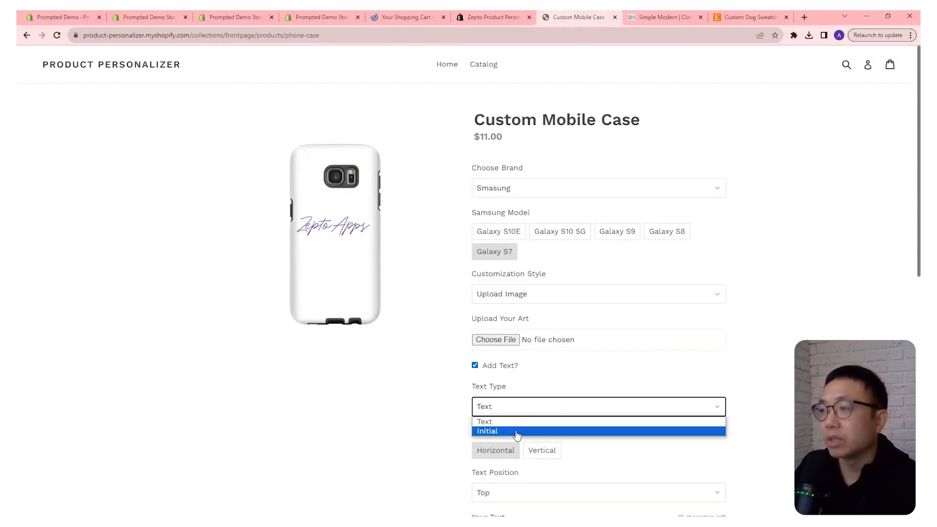
click(511, 431)
Enter P as the case's initial, after trying T, and apply the second initial style.
click(524, 453)
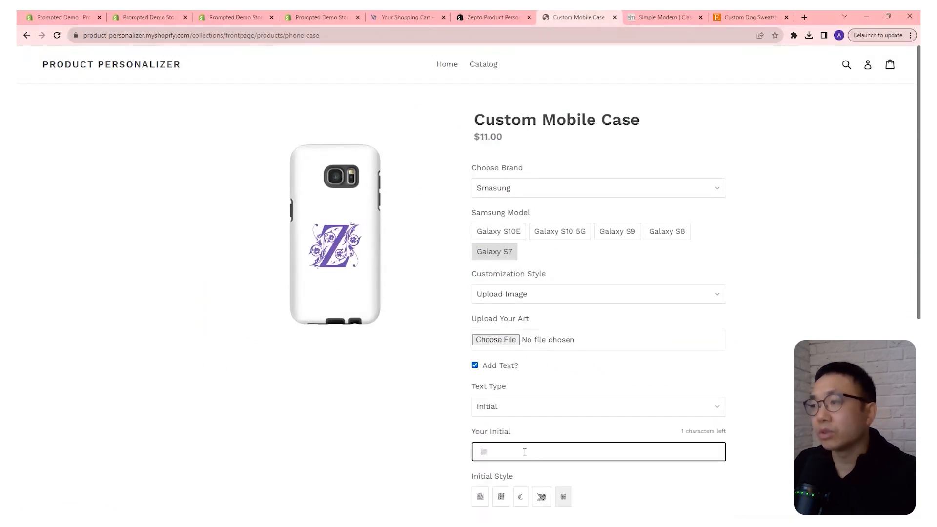
text(T)
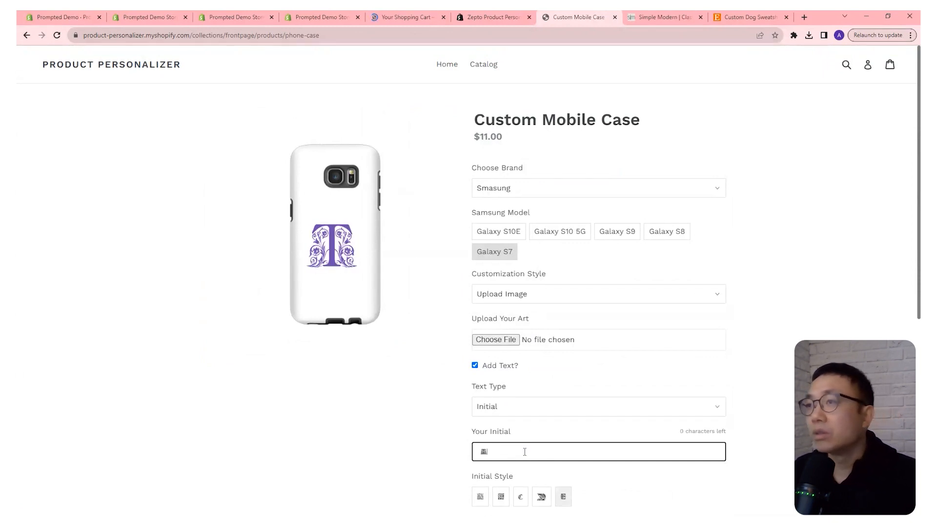
key(BackSpace)
text(P)
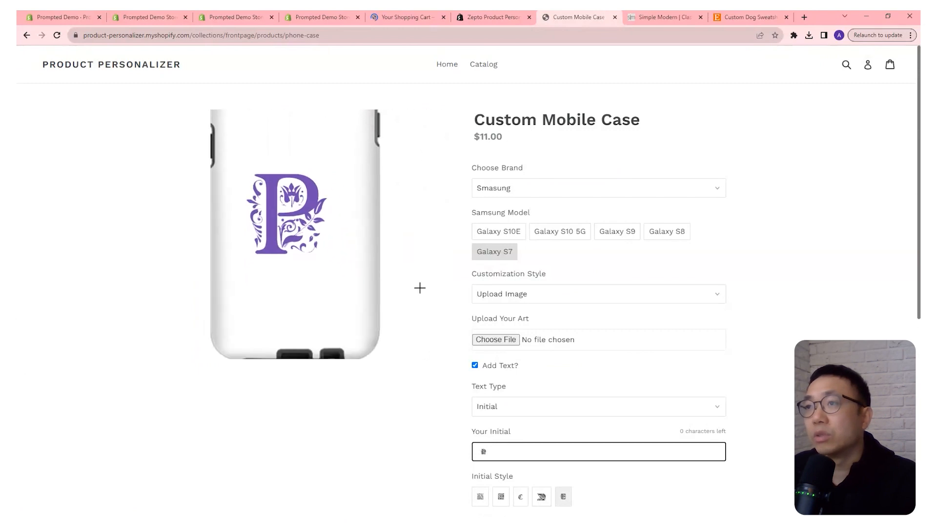
scroll(449, 471, down, 1)
scroll(448, 471, down, 2)
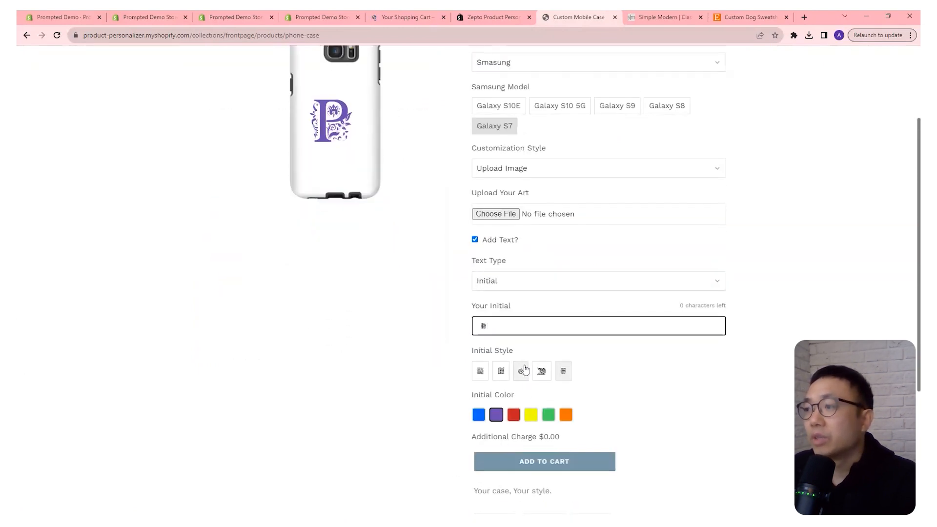
click(521, 371)
click(501, 372)
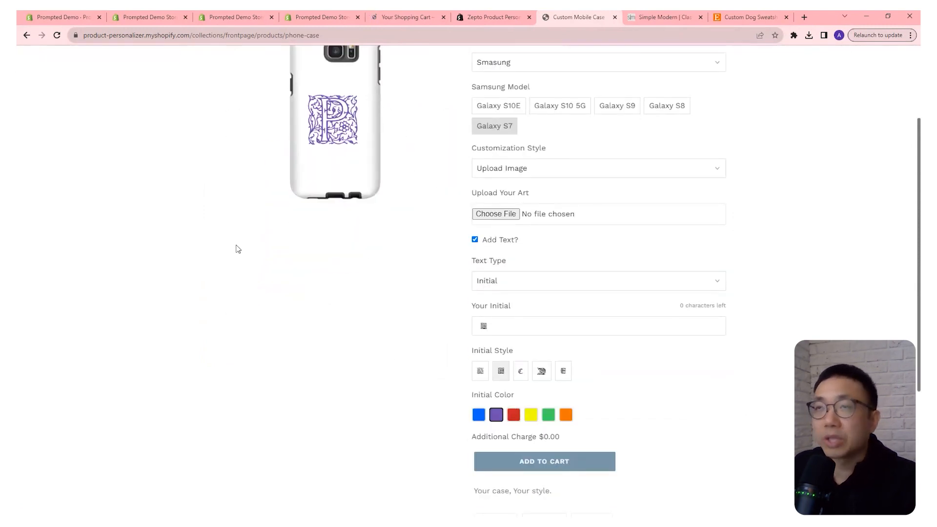
Return to the product collection, open Create Your Neon and write THE PROMPTED on two lines as the sign text.
click(27, 35)
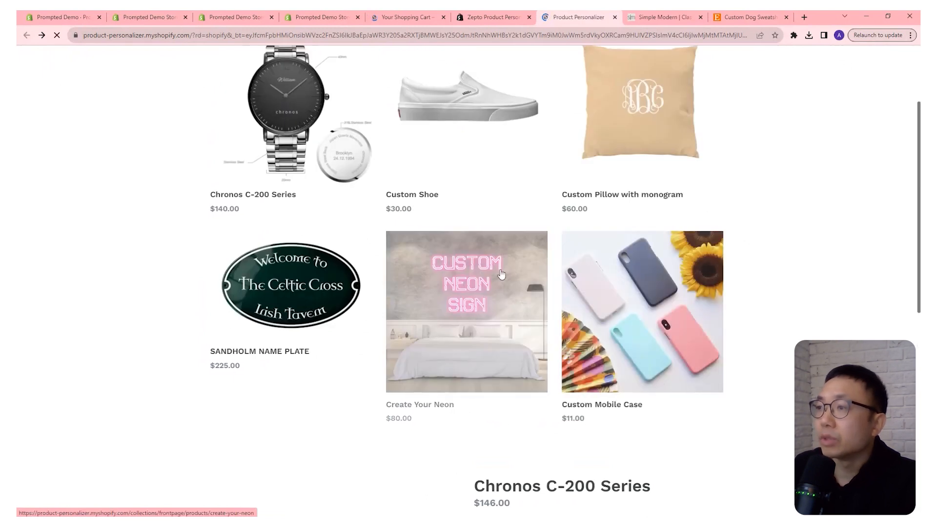
click(501, 274)
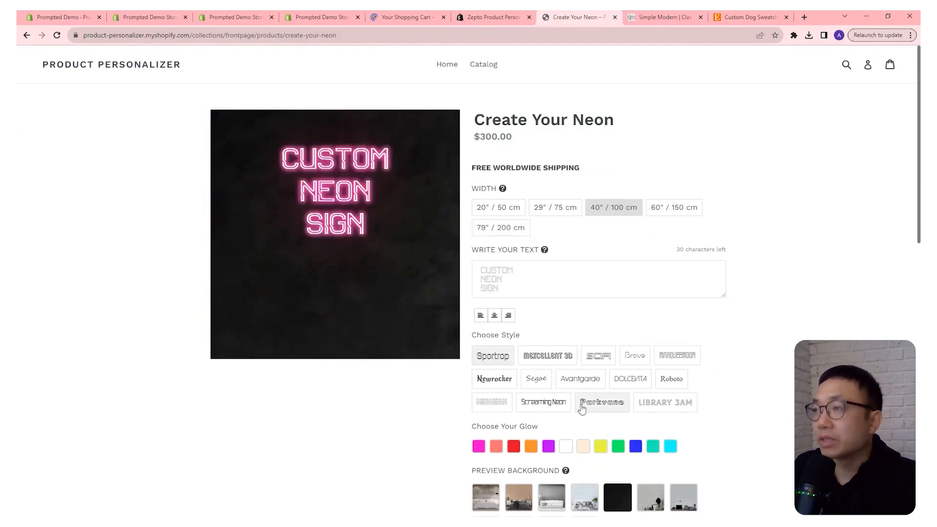
click(528, 286)
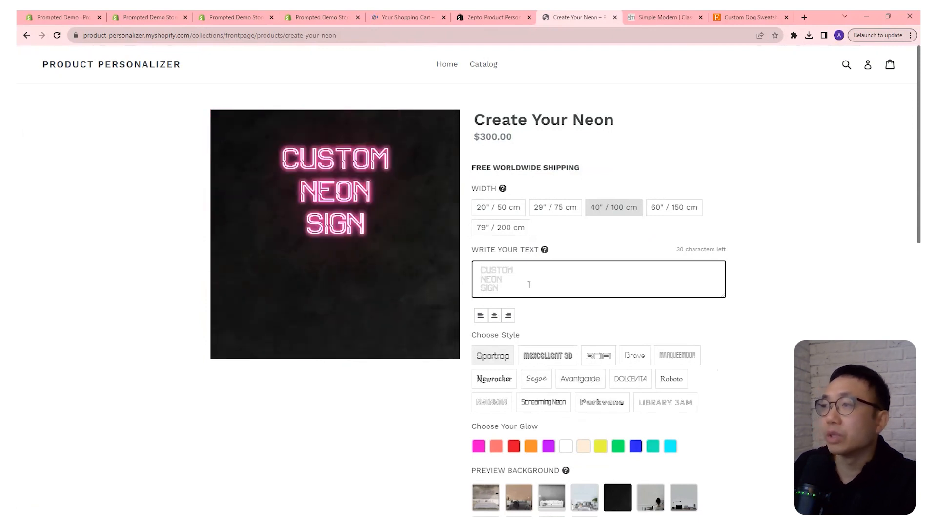
text(THe P)
key(BackSpace)
key(BackSpace)
key(BackSpace)
text(E)
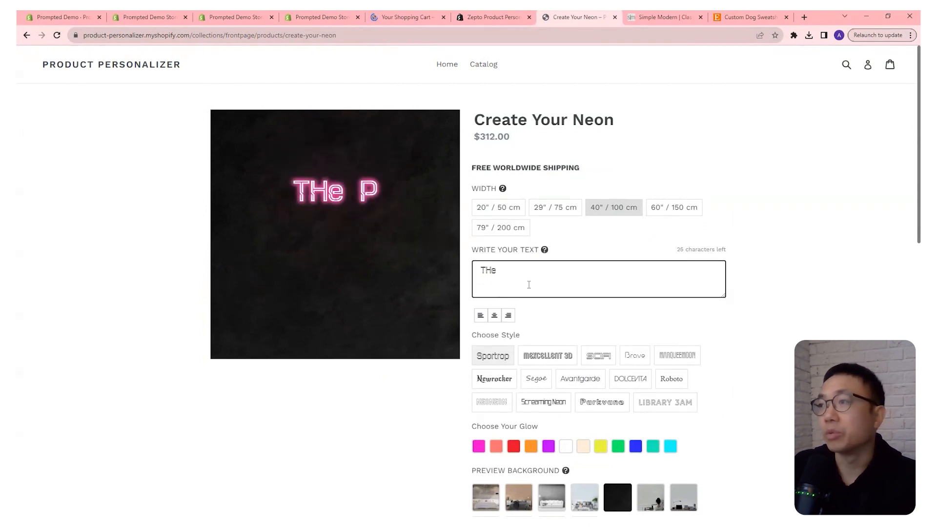
text( PROMPTED)
key(ctrl+Left)
key(Return)
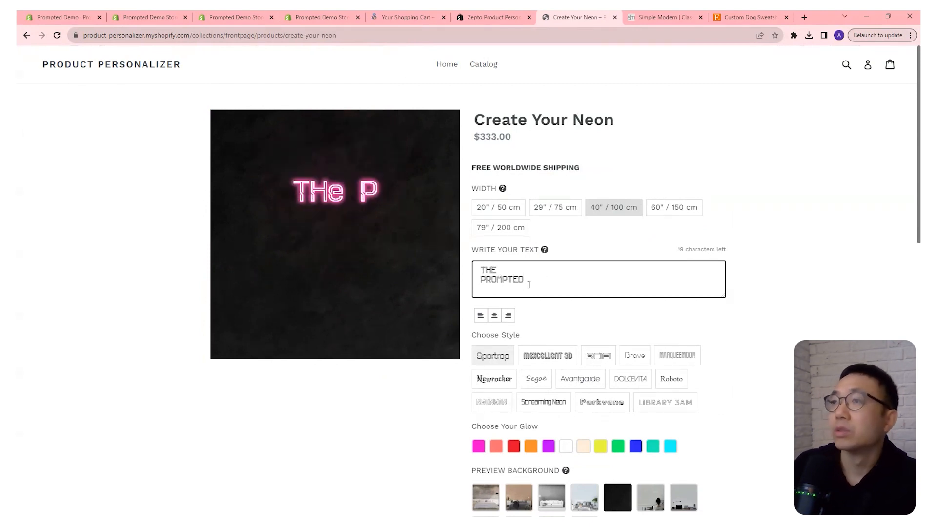
Set the neon sign's text style to Parkvane and its glow colour to blue.
click(600, 403)
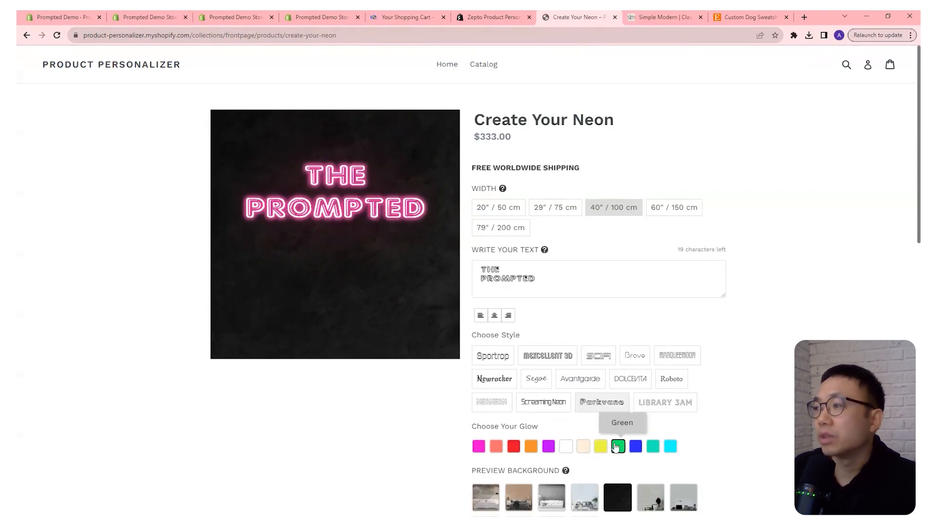
click(635, 446)
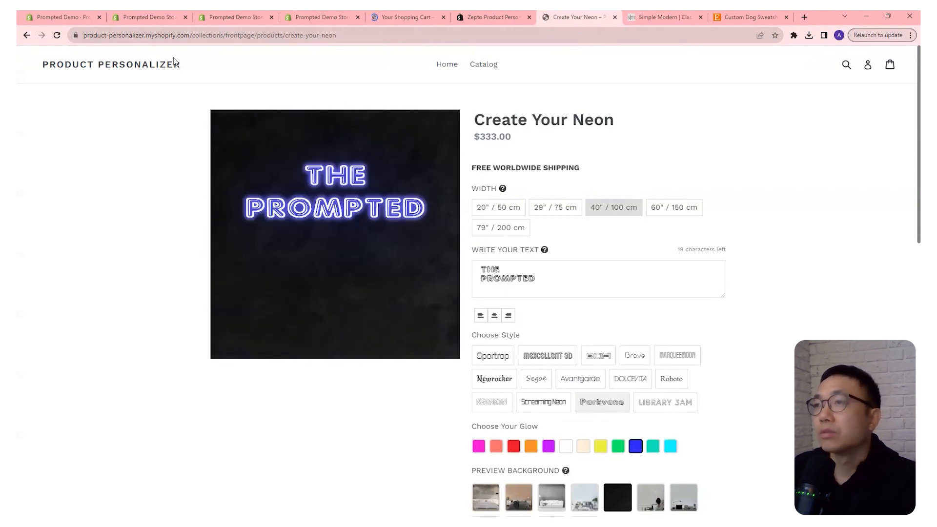
Return to the product collection, open Custom Shoe and colour its vamp dark red.
click(27, 35)
click(481, 108)
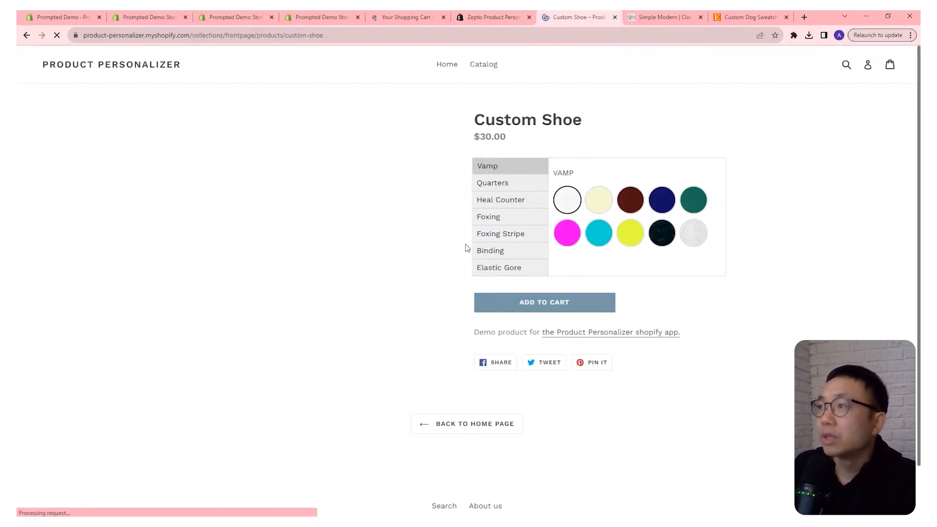
click(630, 202)
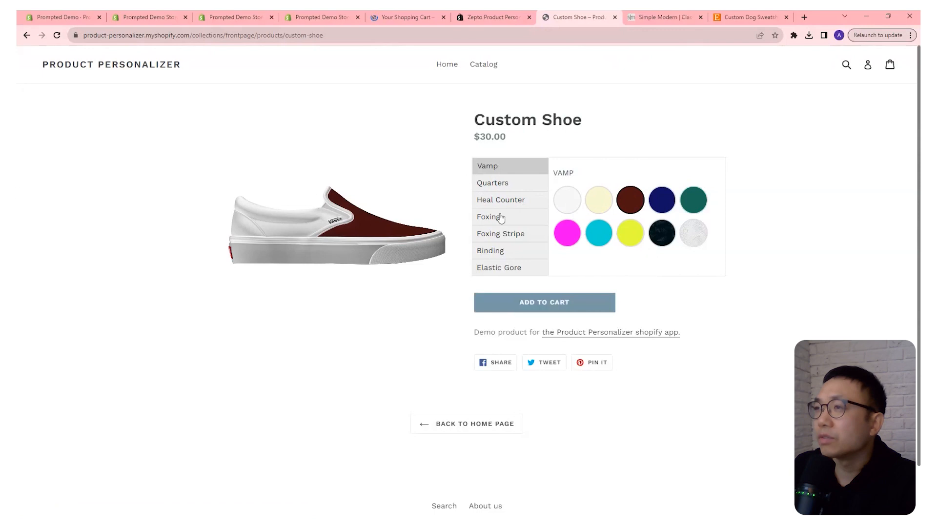
Colour the shoe's heal counter turquoise, its foxing stripe yellow and its elastic gore navy blue.
click(501, 200)
click(599, 233)
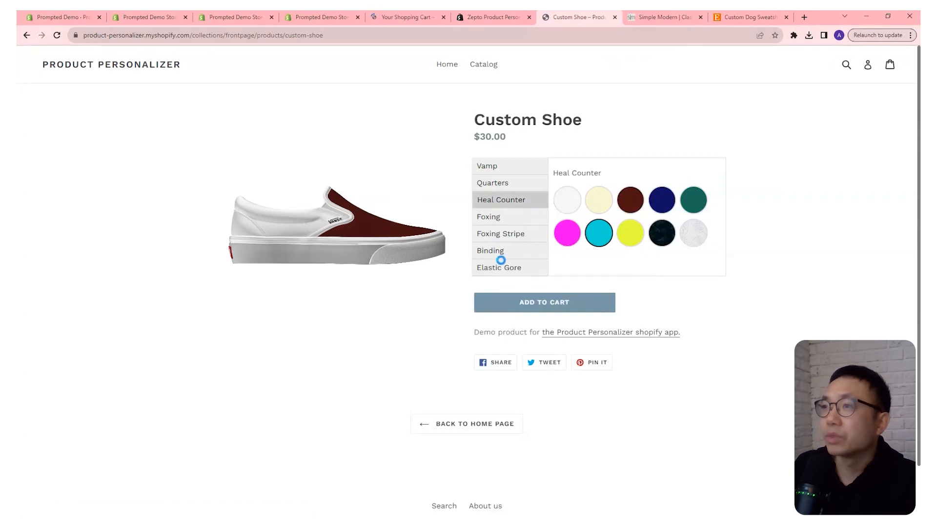
click(511, 236)
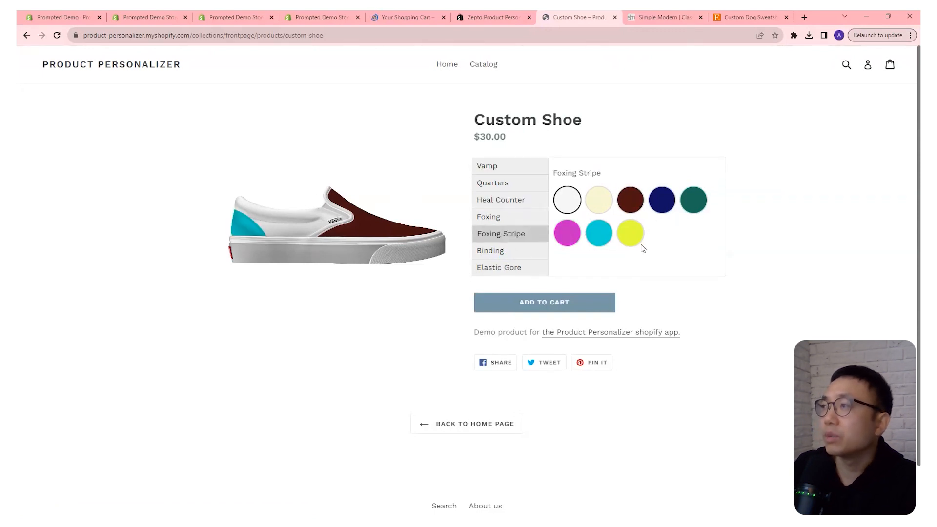
click(631, 233)
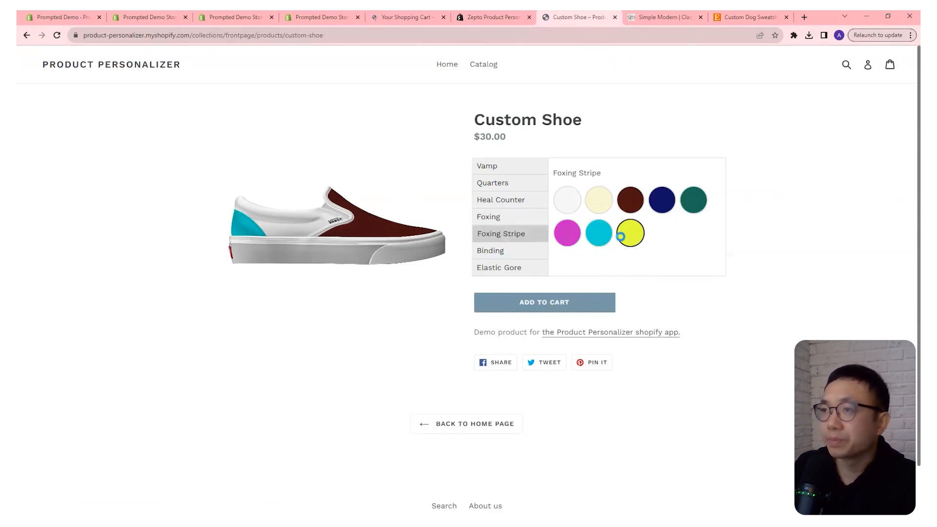
click(526, 265)
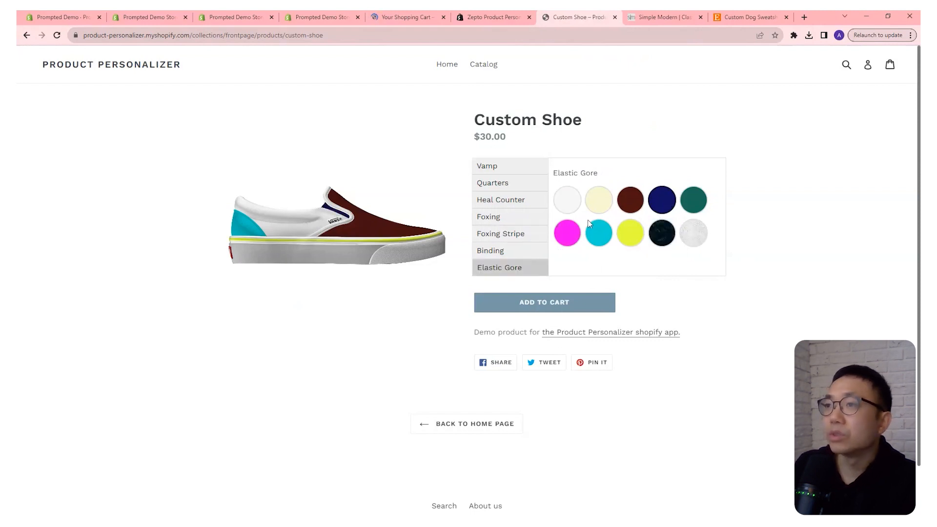
Leave the demo shoe and review the pricing plans on the Zepto Product Personalizer app listing, including the Basic plan's product and custom order limits.
click(26, 35)
click(490, 17)
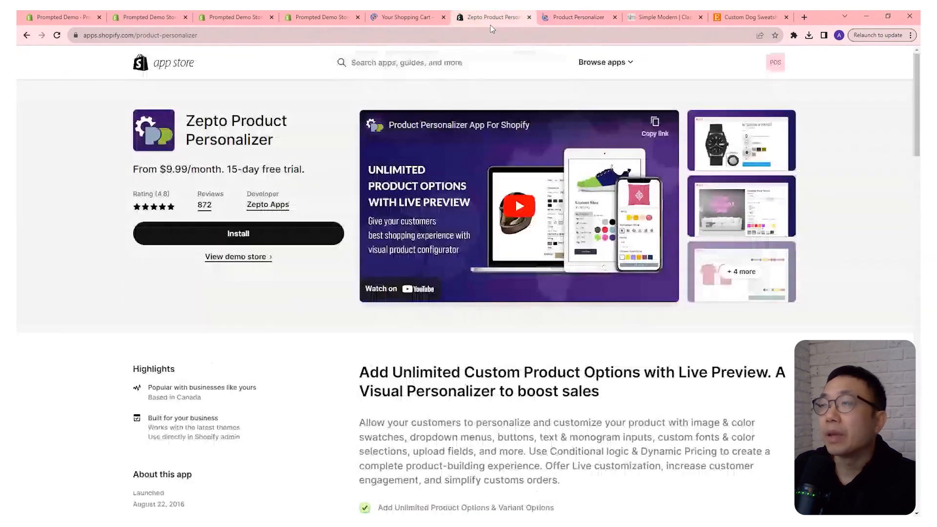
scroll(521, 156, down, 10)
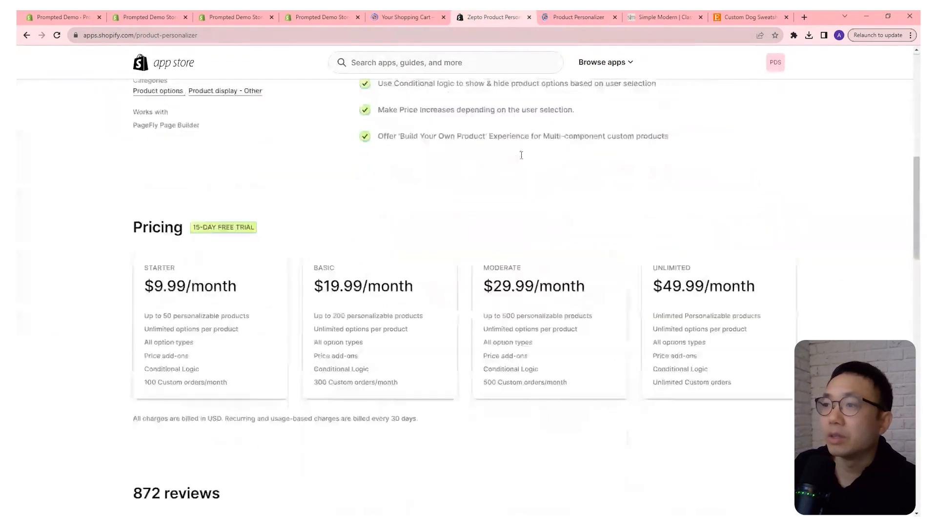
scroll(215, 325, up, 3)
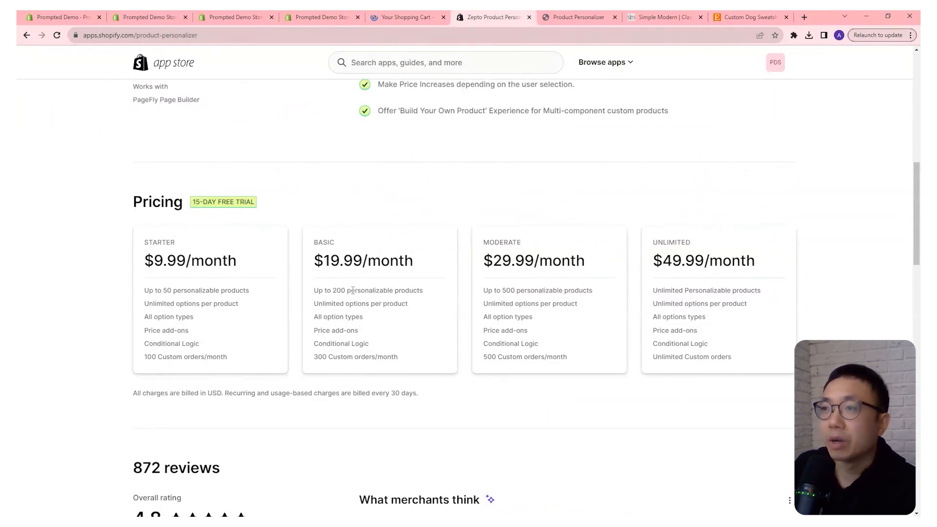
drag(368, 289, 414, 288)
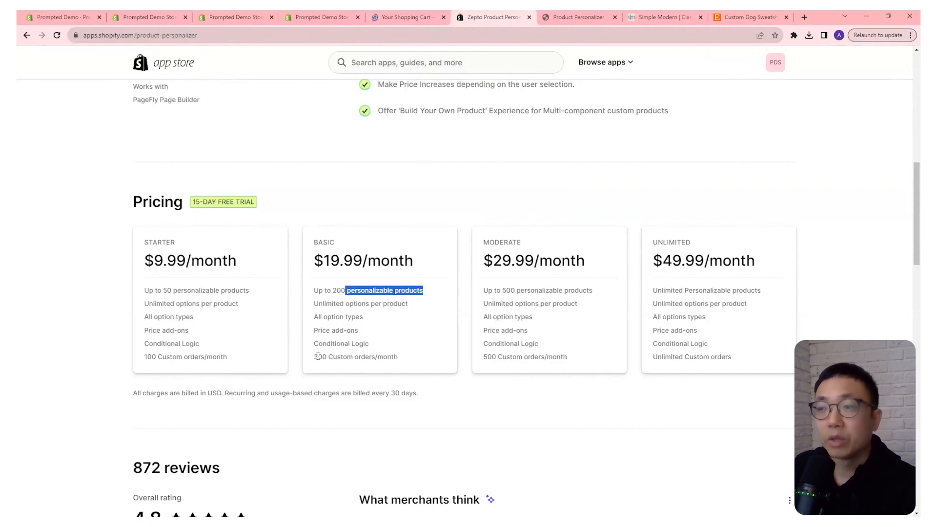
drag(321, 356, 389, 353)
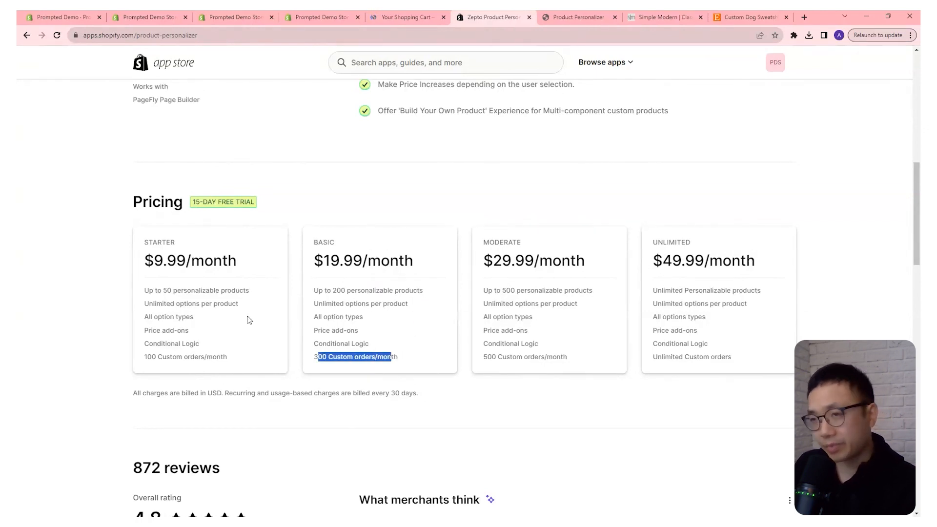
drag(146, 269, 243, 265)
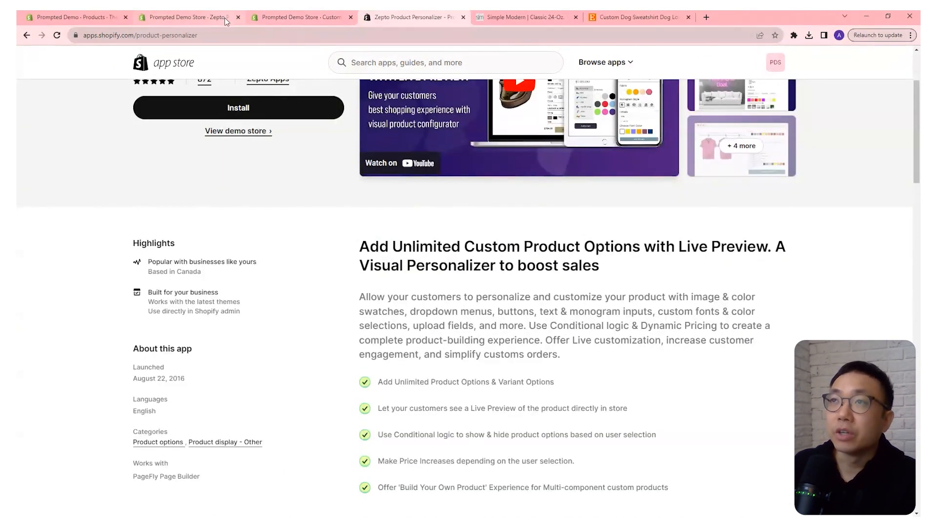
Switch to the theme editor and add the Product Personalizer app block to the Default product template's Product information section.
click(322, 19)
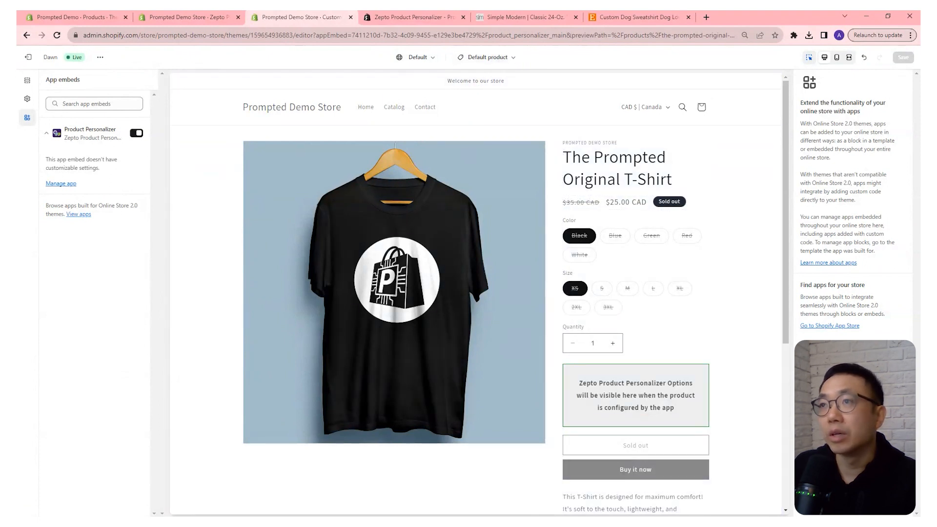
click(27, 80)
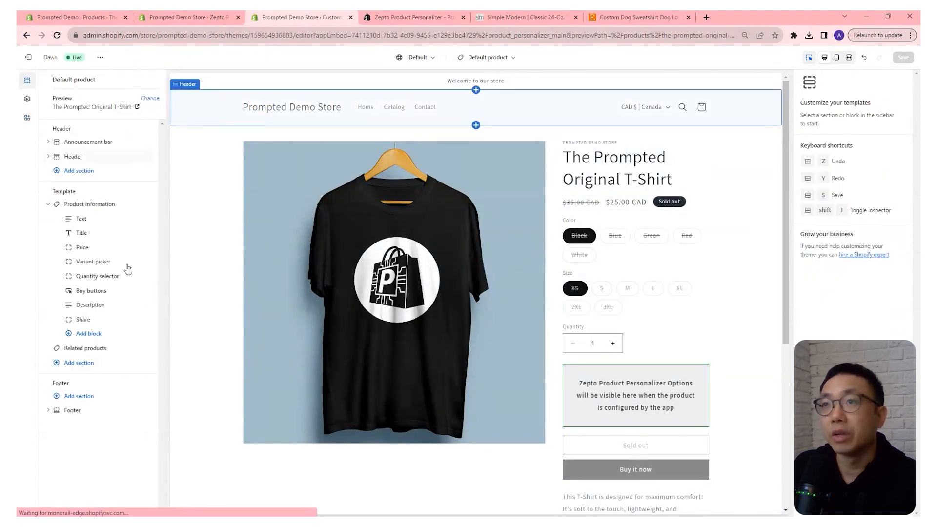
scroll(586, 317, down, 3)
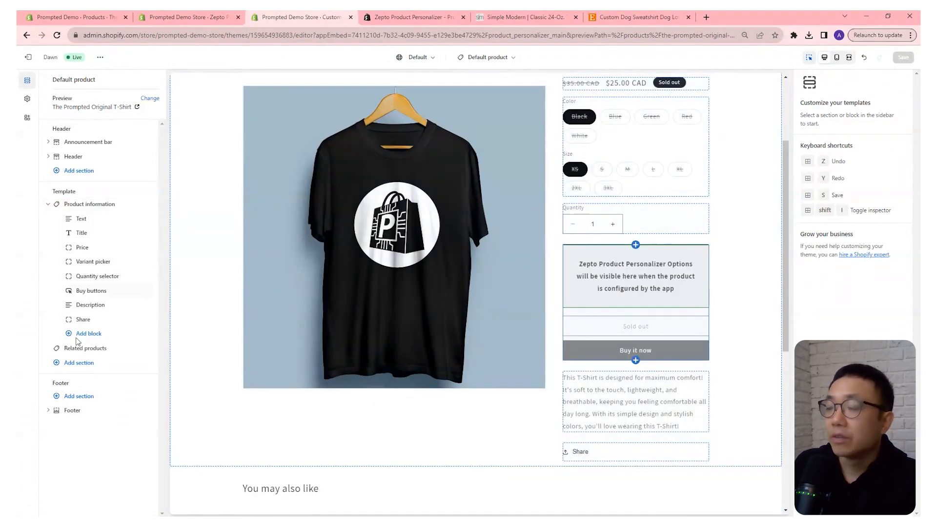
click(111, 332)
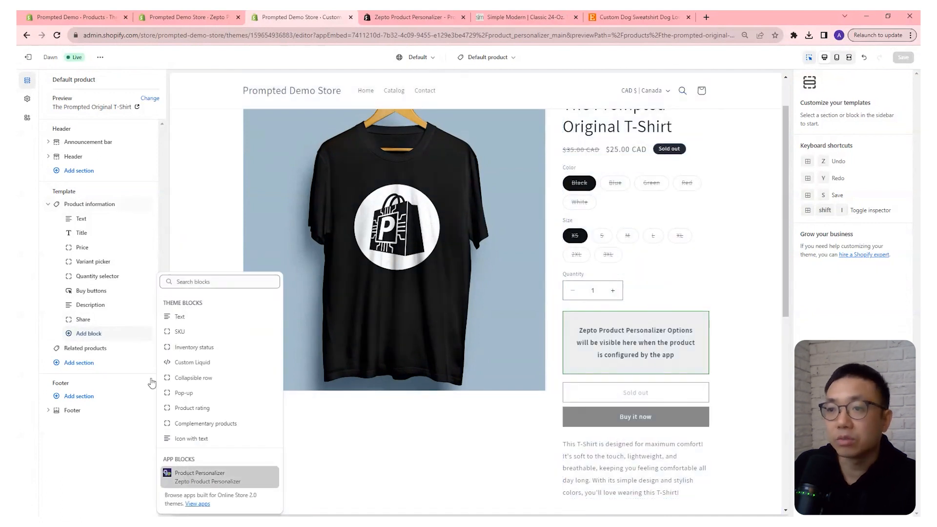
click(168, 478)
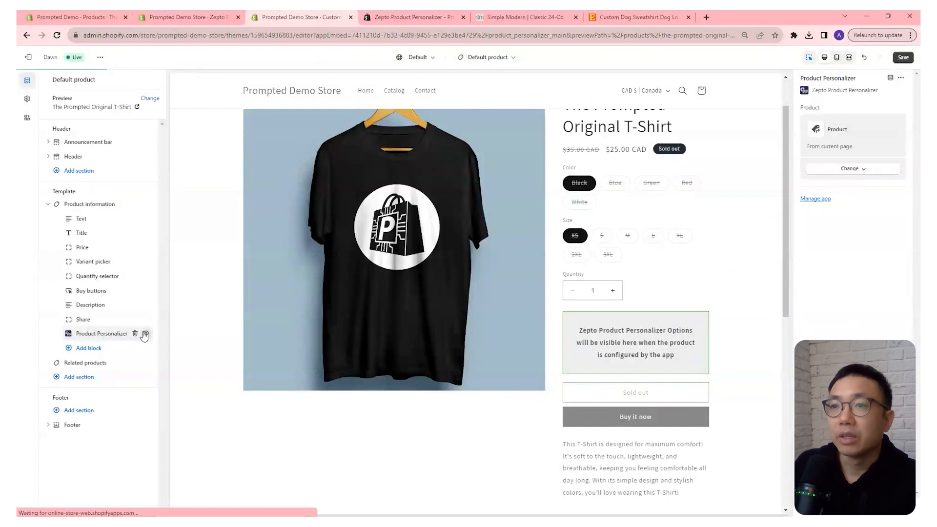
Move the Product Personalizer block between Variant picker and Quantity selector and save the theme.
drag(70, 335, 69, 276)
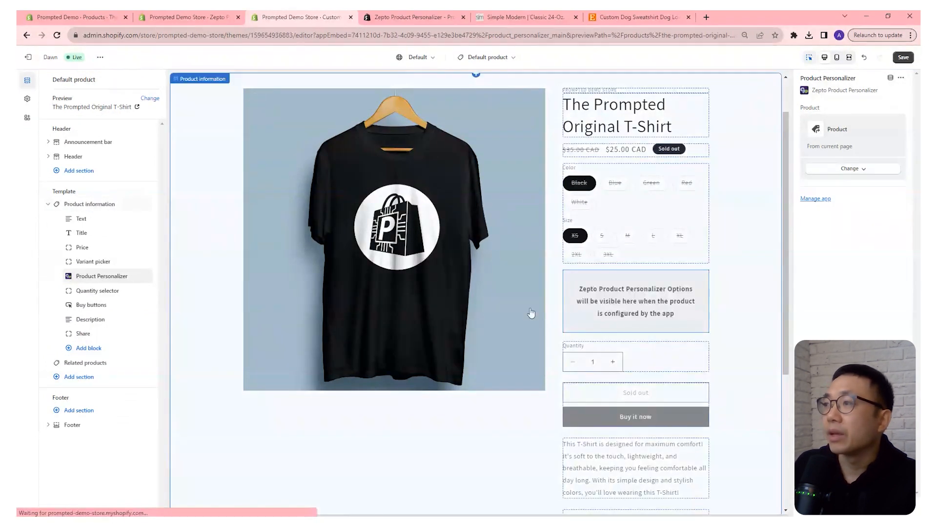
click(903, 58)
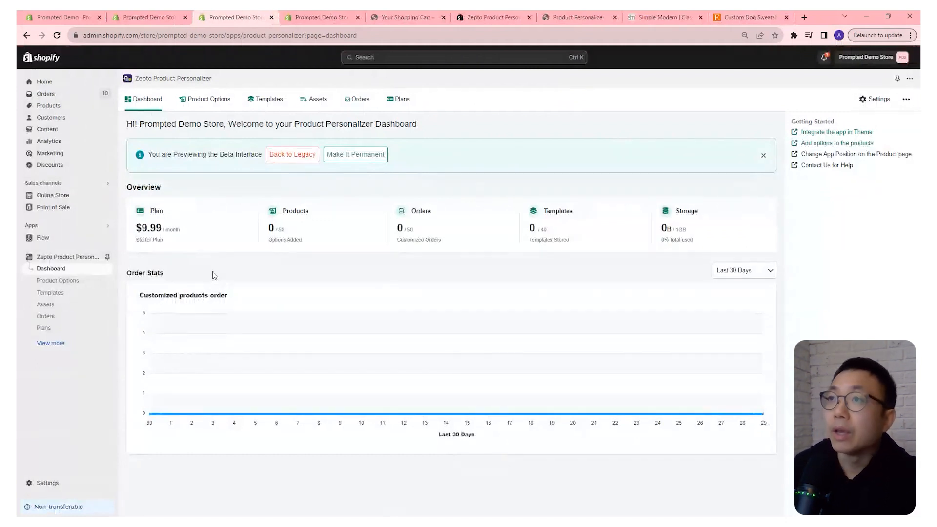
View the app's Product Options list, switch to the storefront, search for prompted and open The Prompted Original T-Shirt.
click(209, 100)
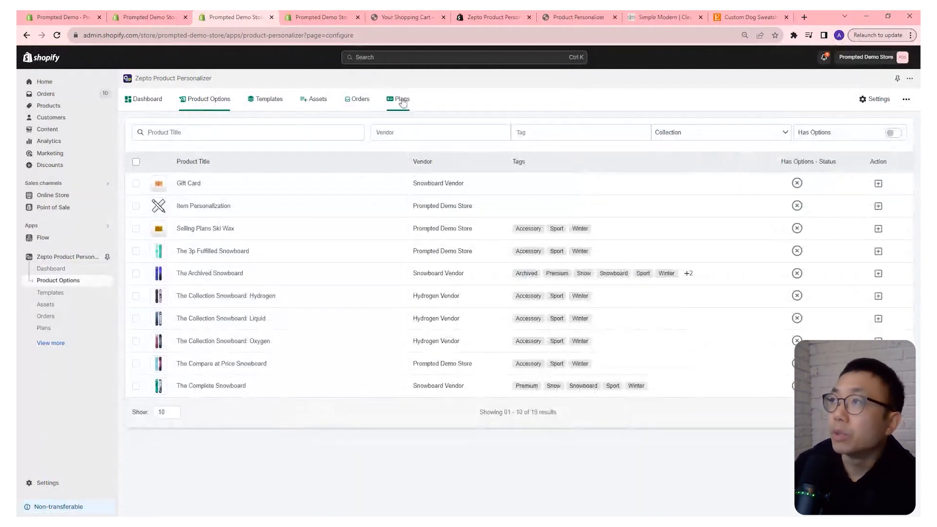
click(393, 18)
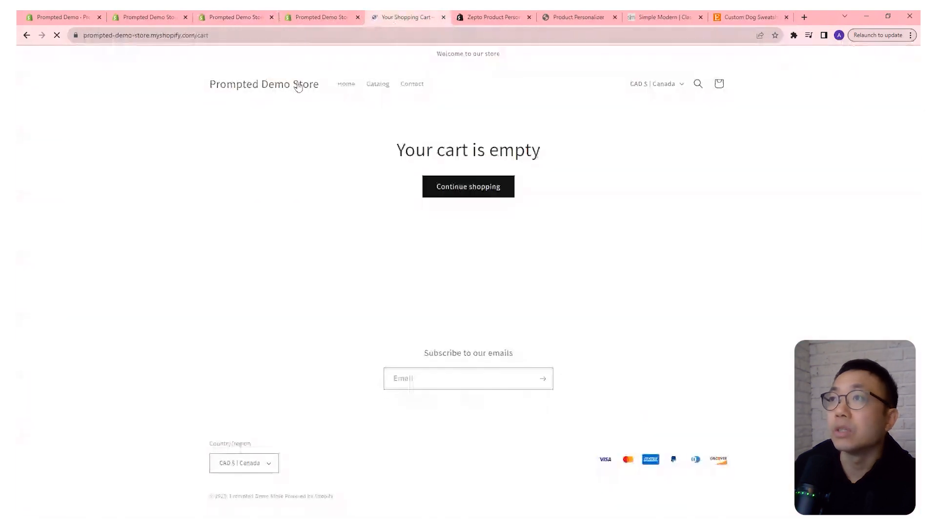
click(694, 84)
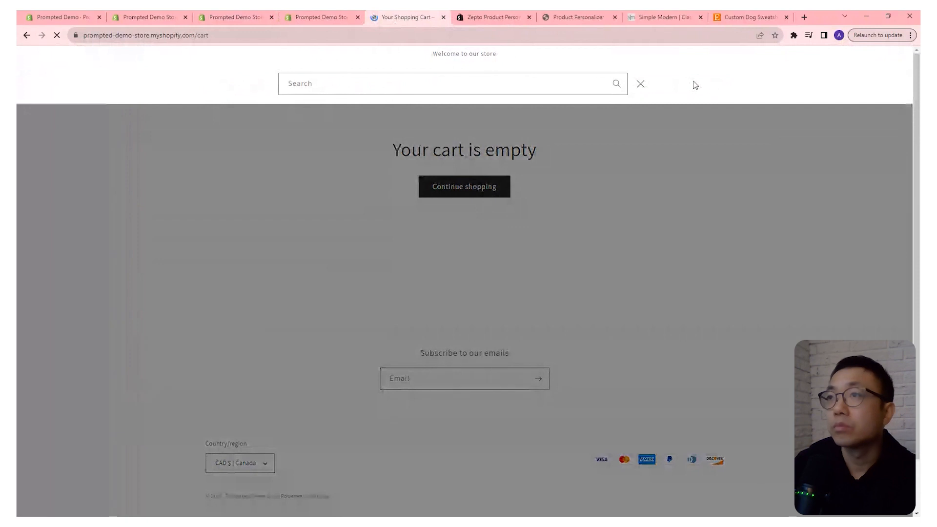
click(598, 88)
text(prompted)
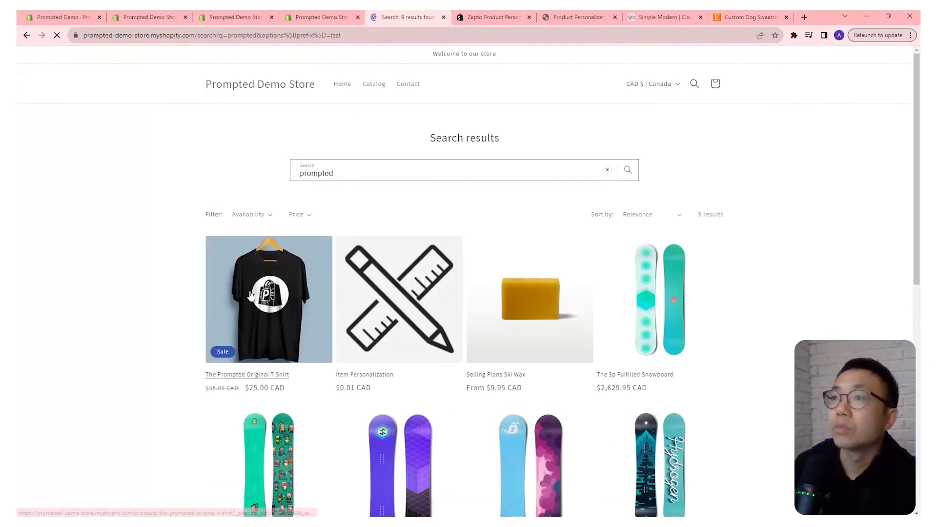
click(250, 295)
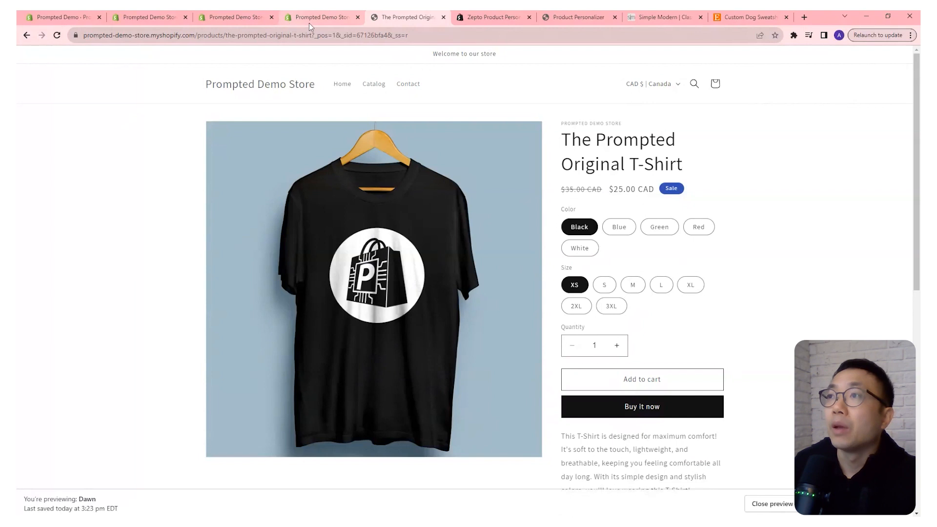
Switch back to the app's product options, search for prompted and open the customizer for The Prompted Original T-Shirt.
click(239, 16)
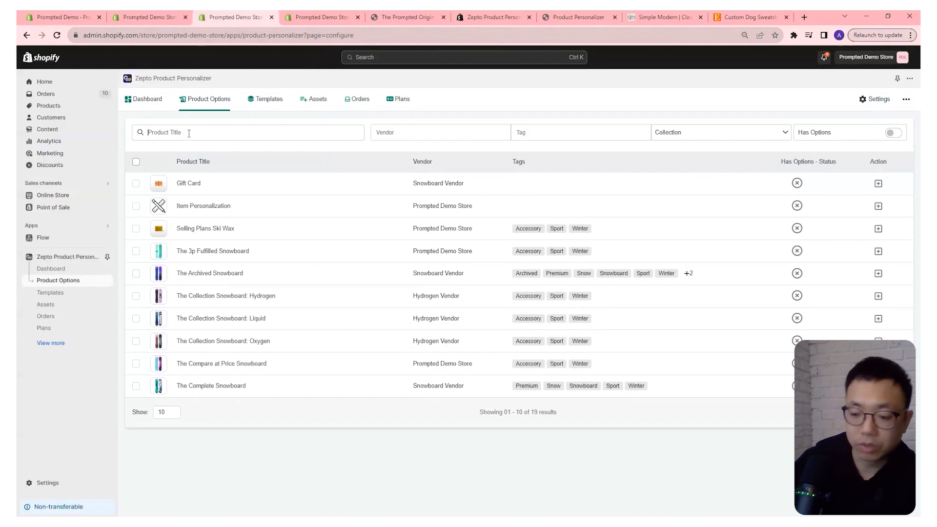
text(prompted)
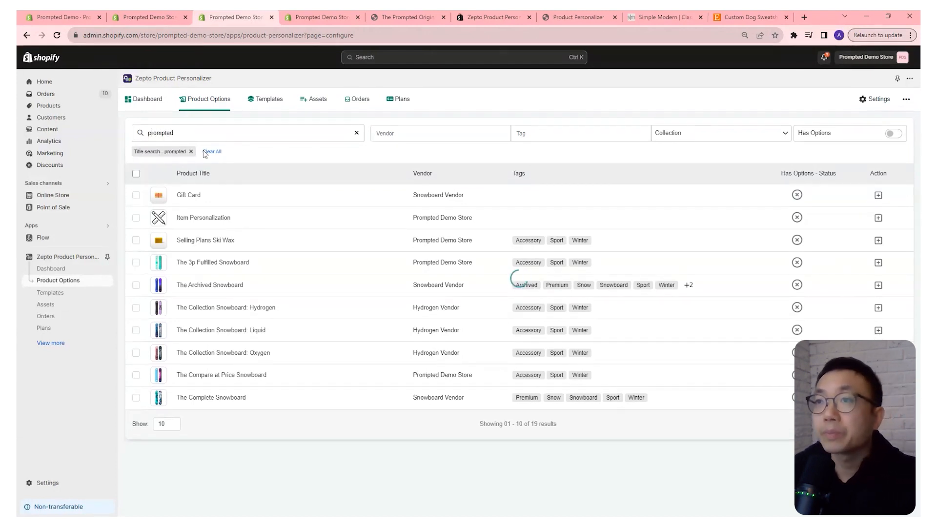
click(211, 195)
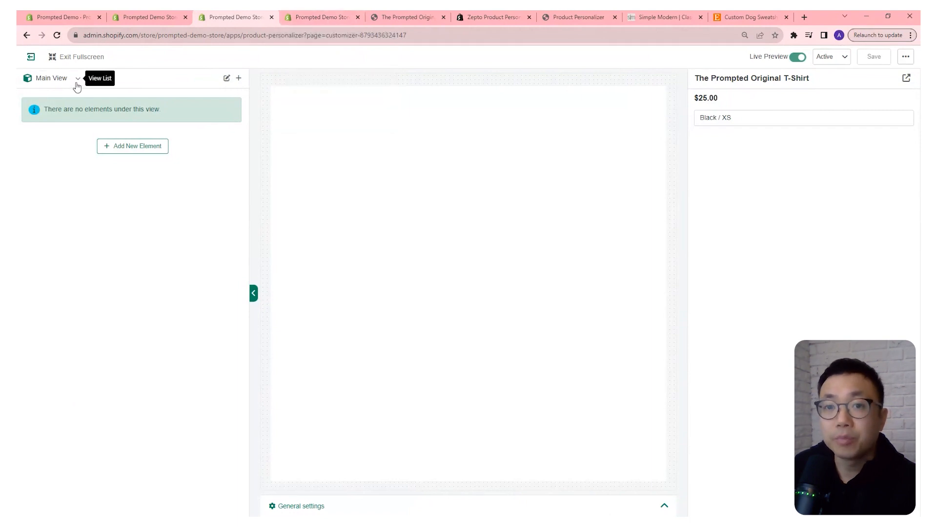
Return to the T-shirt's storefront page, place it beside the customizer page and preview the colour variants from Blue through to Red.
click(295, 13)
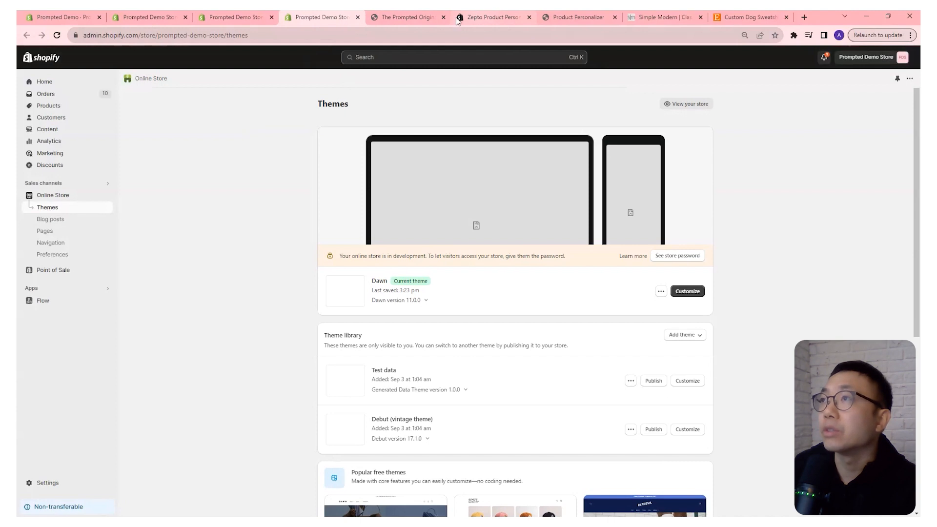
click(400, 19)
drag(409, 20, 323, 18)
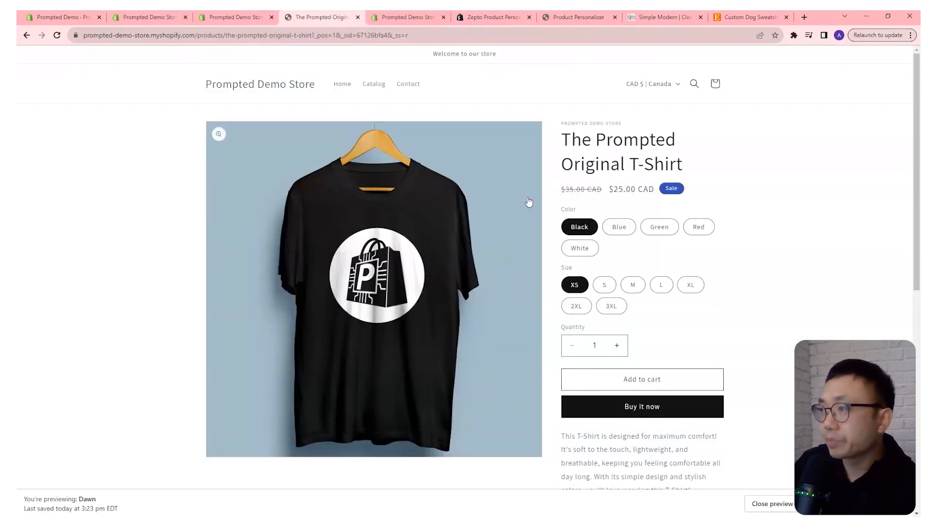
click(625, 232)
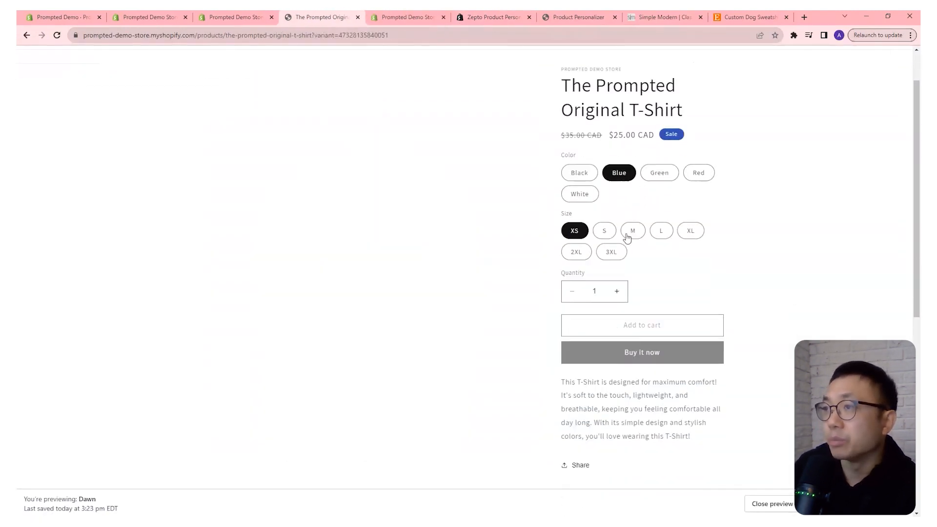
scroll(683, 183, down, 1)
click(673, 162)
click(698, 158)
scroll(610, 146, down, 1)
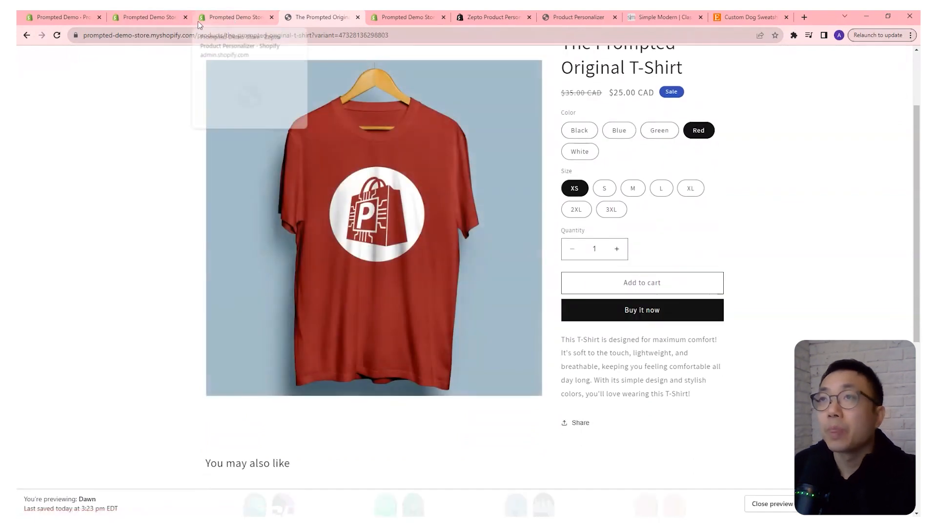
Switch to the customizer and set the Main View background to Combined Variant Image.
click(218, 18)
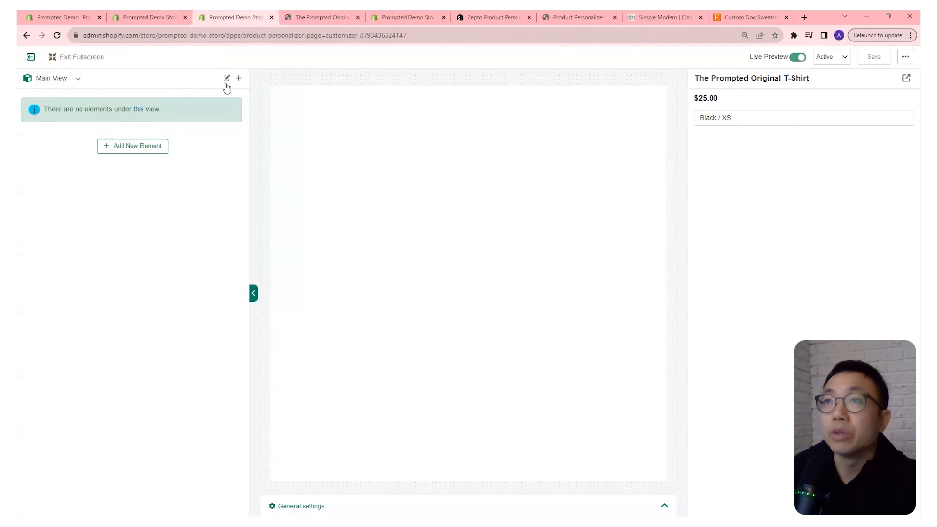
click(79, 80)
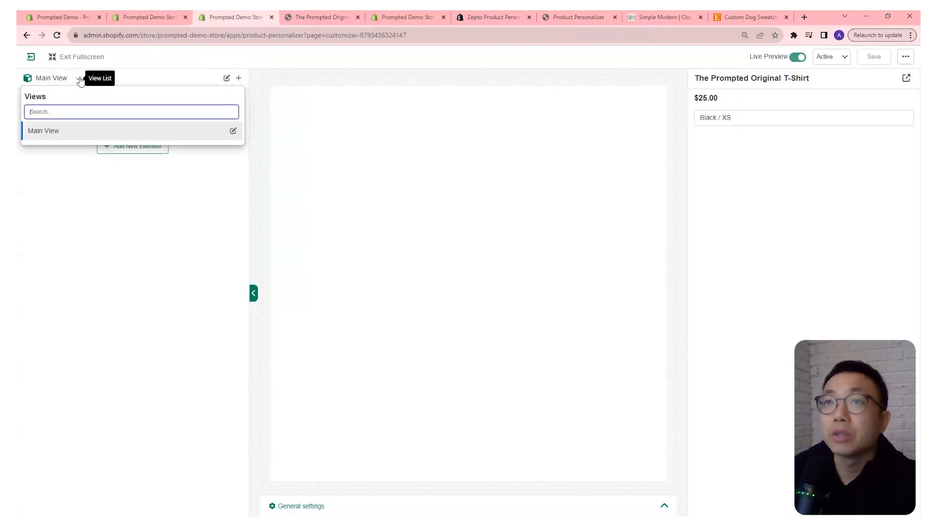
click(227, 78)
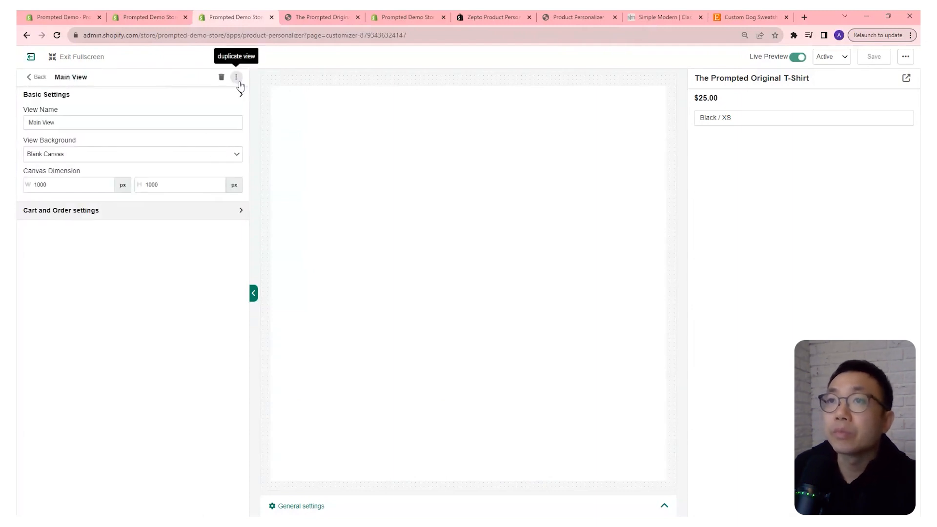
click(95, 155)
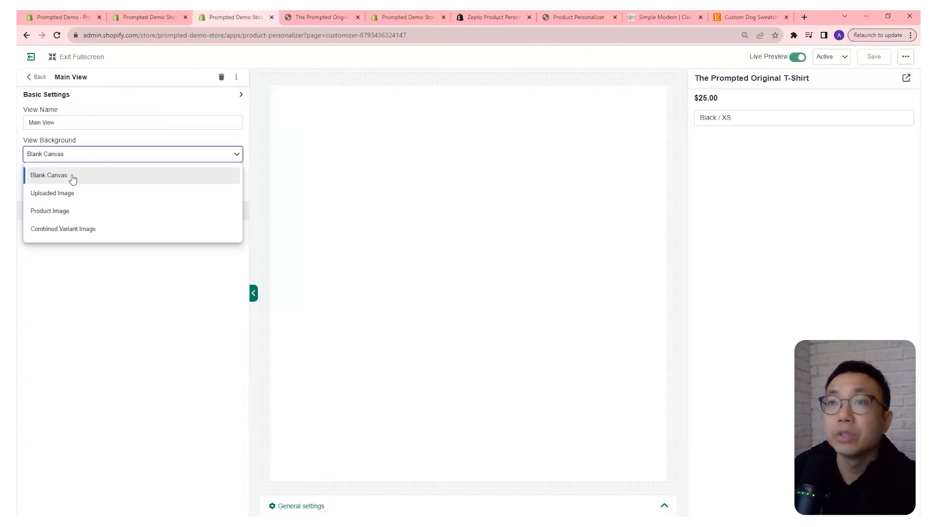
click(102, 230)
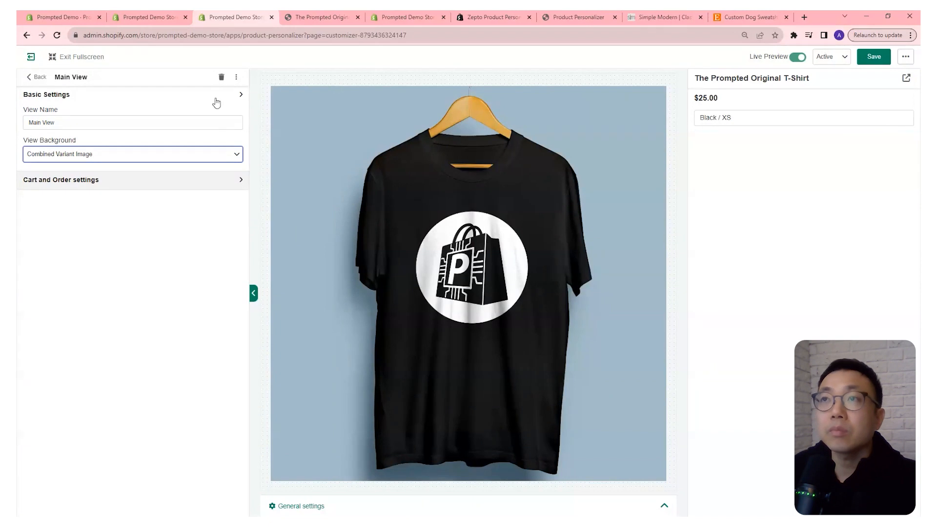
Add a single-line text element with live preview to the Main View.
click(37, 76)
click(138, 146)
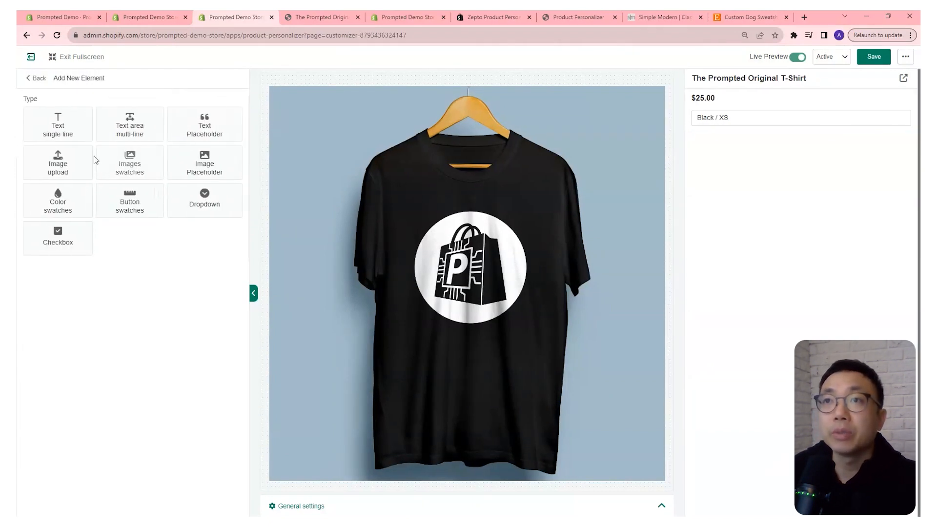
click(77, 130)
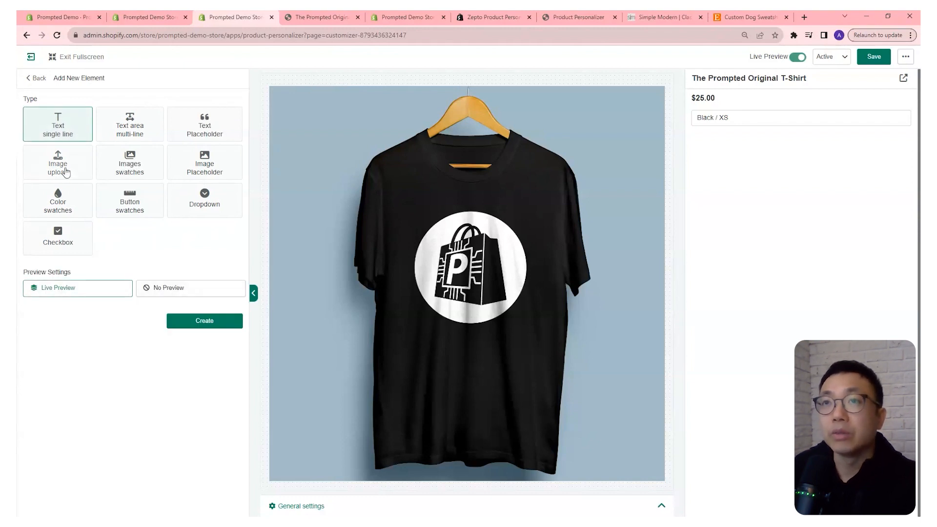
click(194, 331)
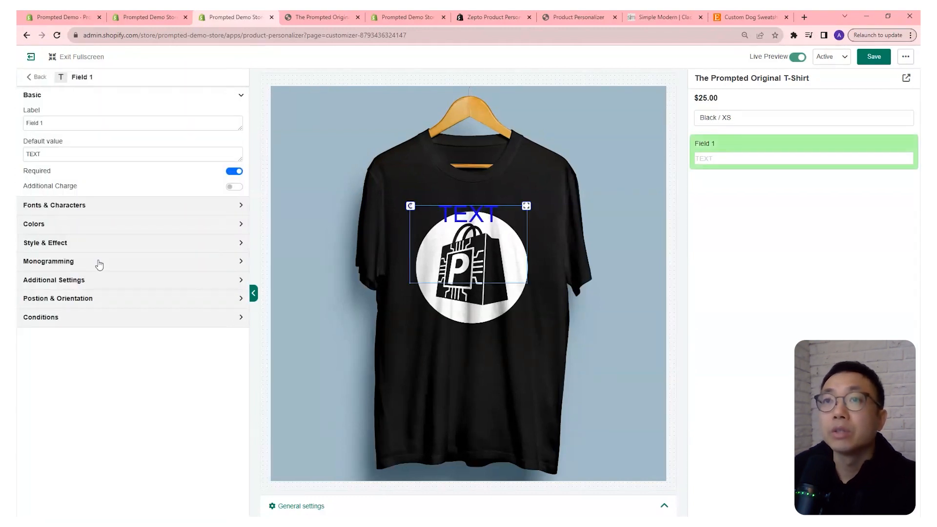
Move the text element below the shirt's round logo, to about X 50% and Y 63%.
click(188, 206)
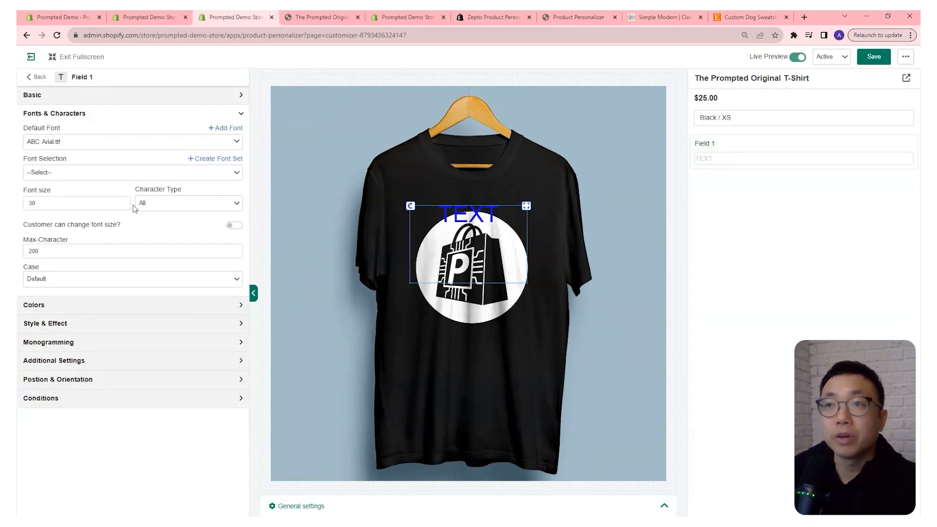
click(81, 311)
drag(468, 218, 468, 346)
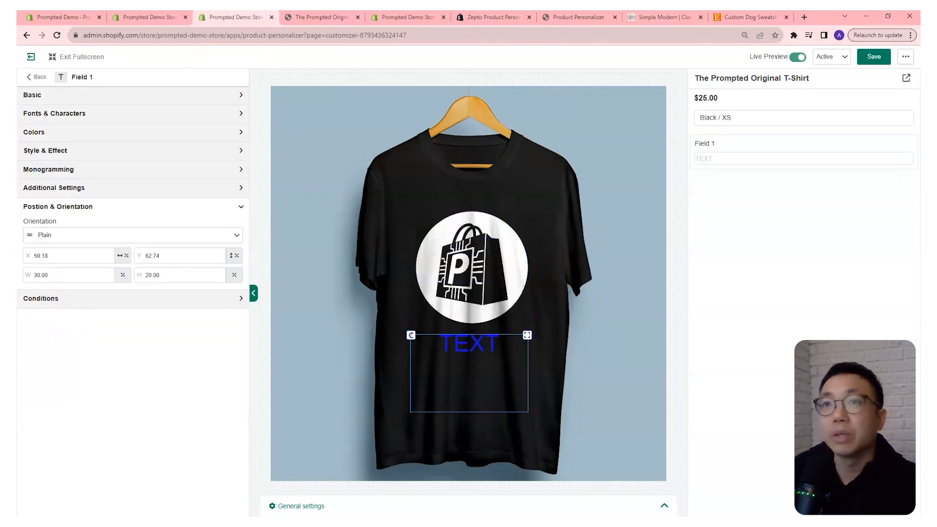
Set the text element's default color to white, #ffffff.
click(63, 133)
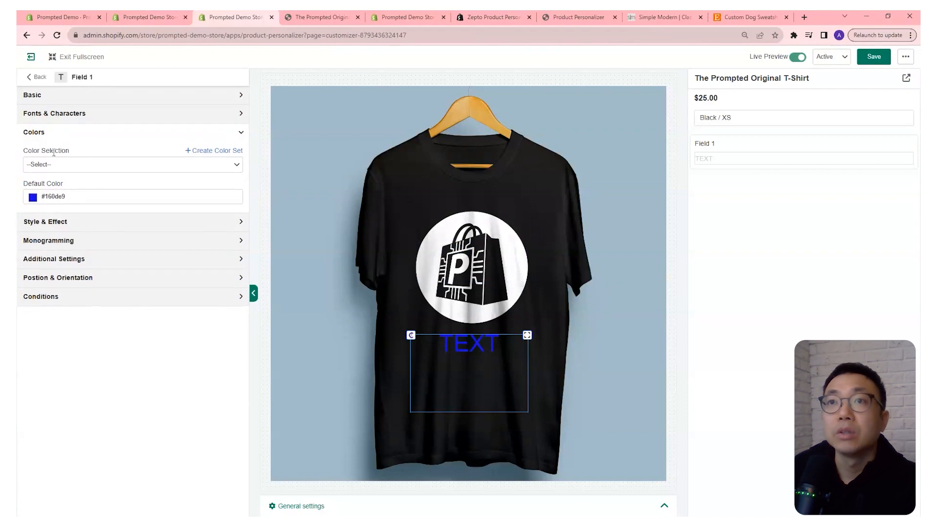
click(32, 198)
click(44, 229)
drag(23, 194, 21, 193)
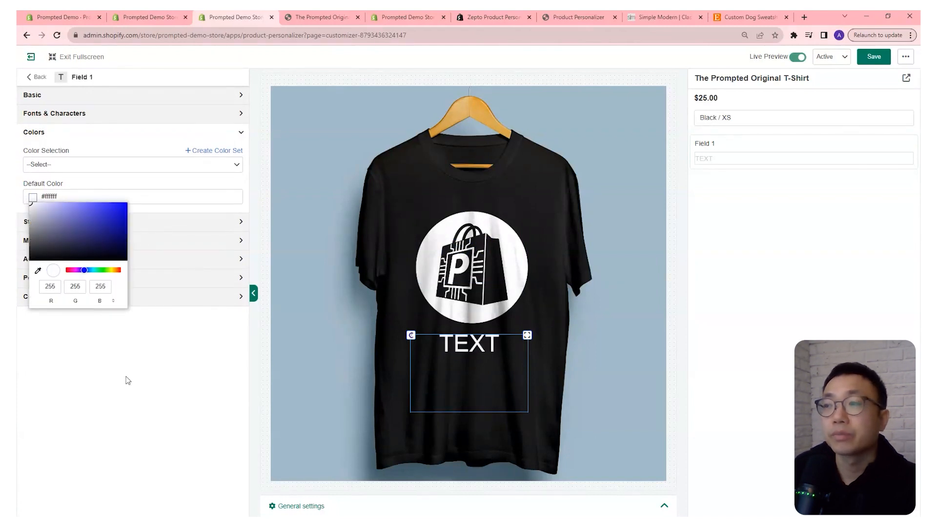
click(136, 385)
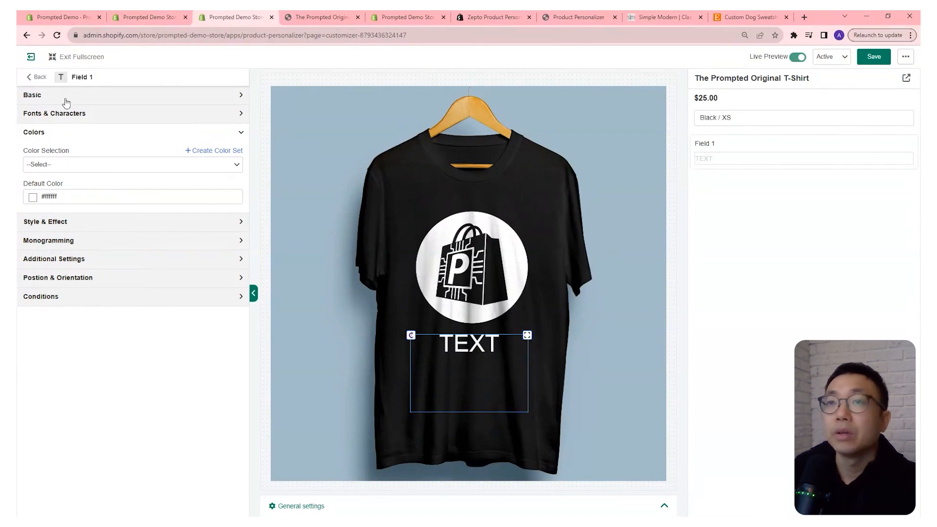
Rename the text element's label to Personalize Your Shirt.
triple_click(37, 123)
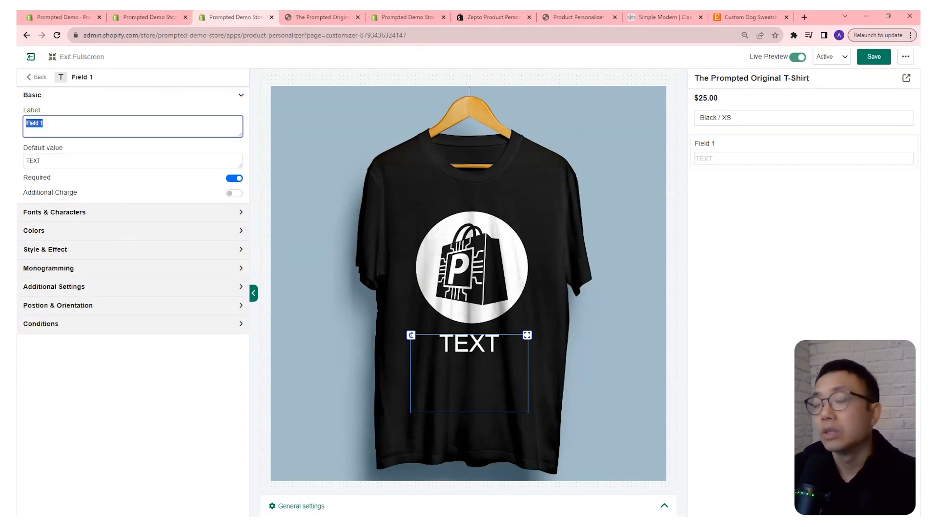
text(Person)
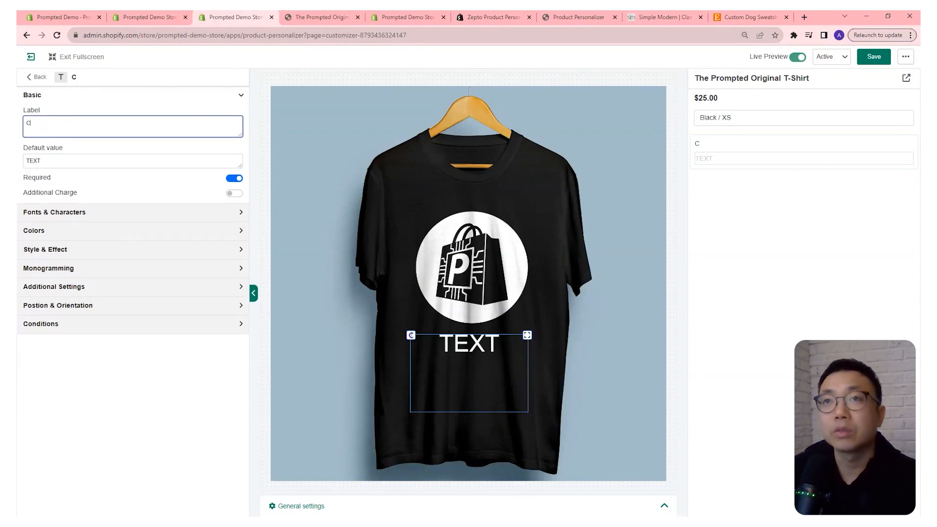
text(al)
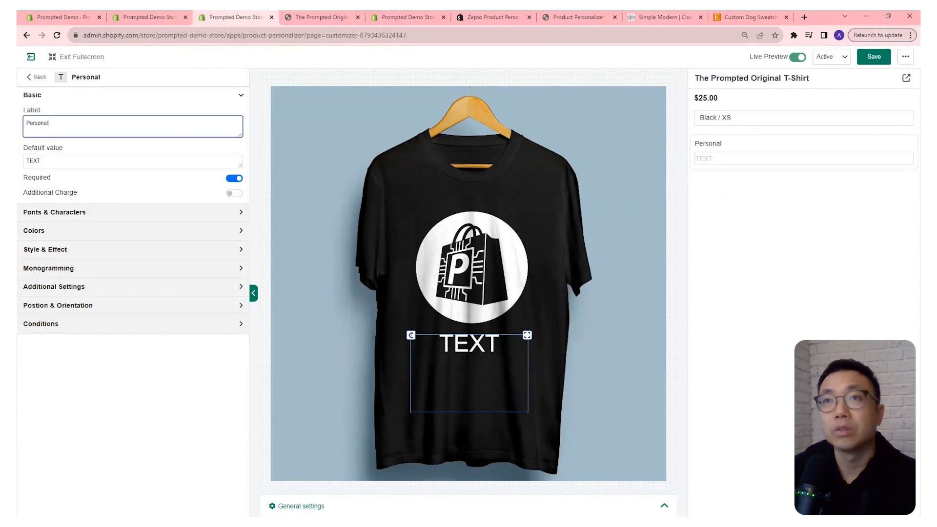
text(ize Your Shirt)
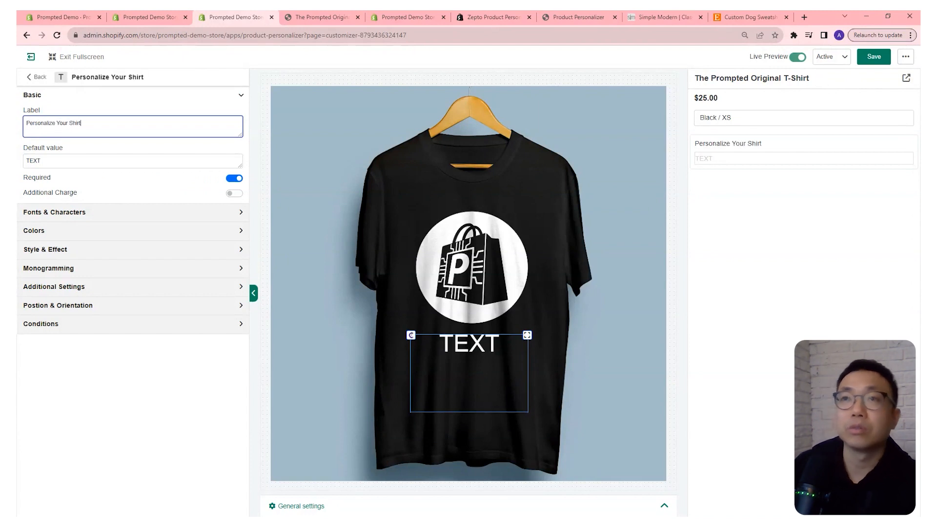
click(75, 387)
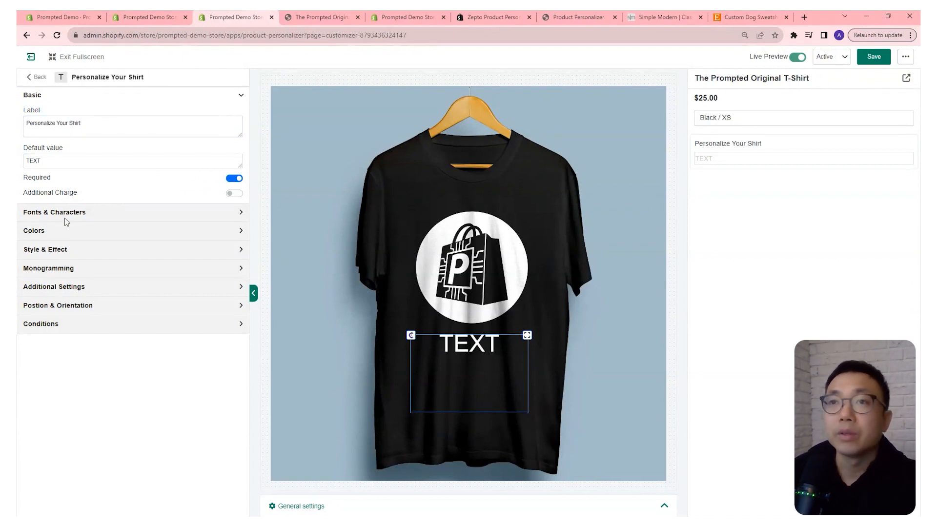
Try OpenSans-Bold.ttf as the text's default font, settle on CurlzMT.ttf and save the customizer.
click(82, 216)
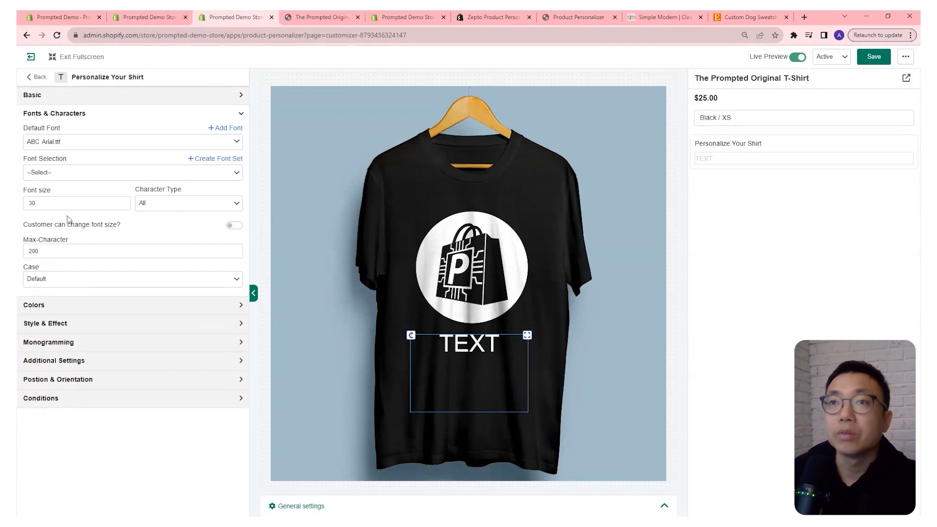
click(89, 147)
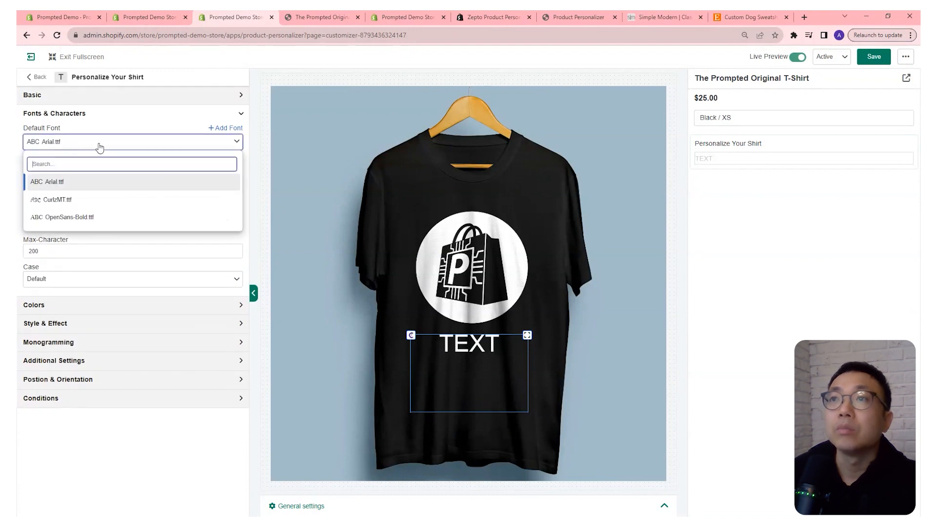
click(127, 218)
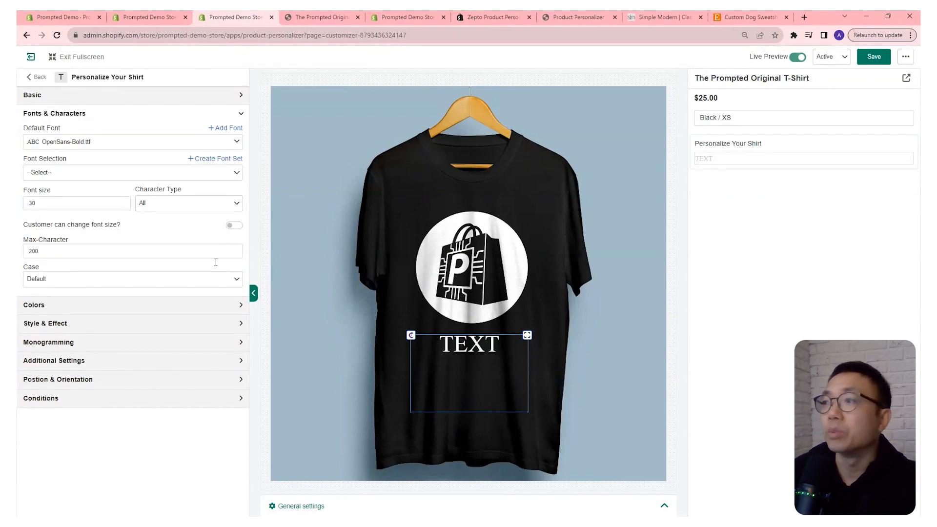
click(119, 142)
click(68, 201)
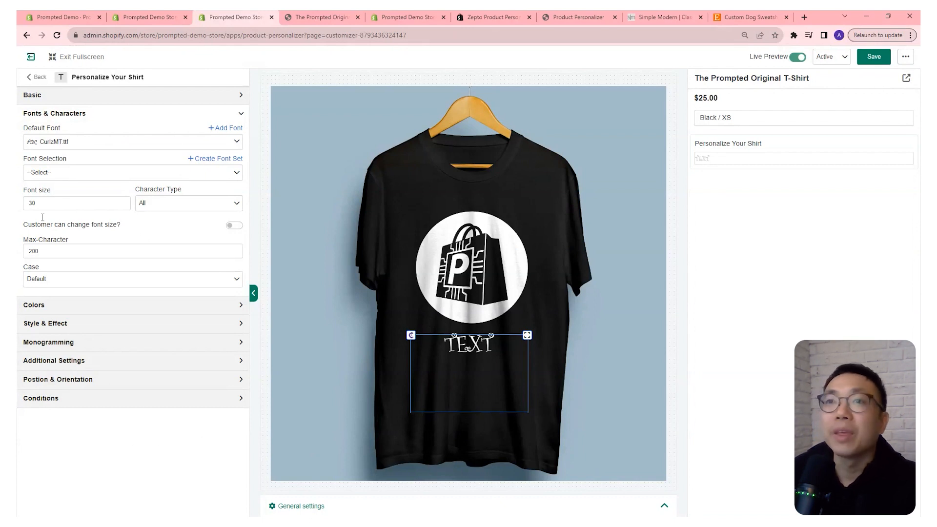
click(84, 203)
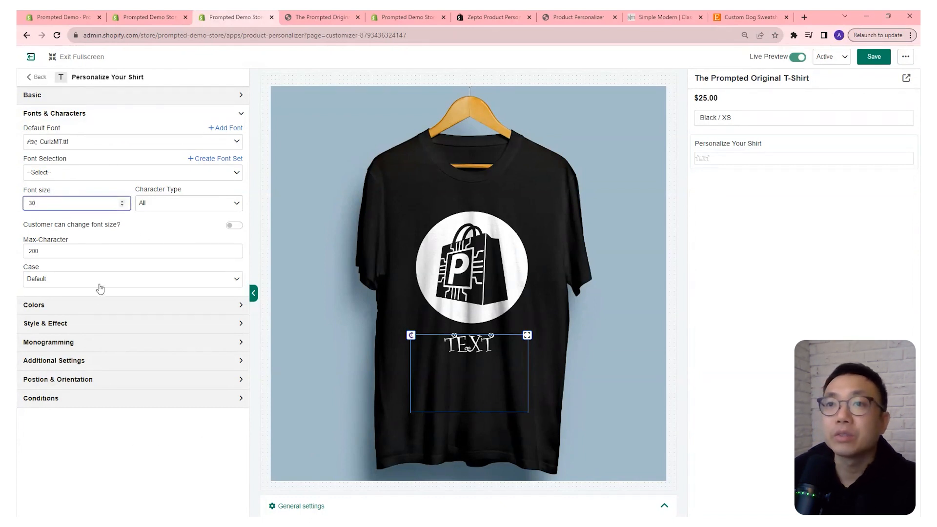
click(115, 460)
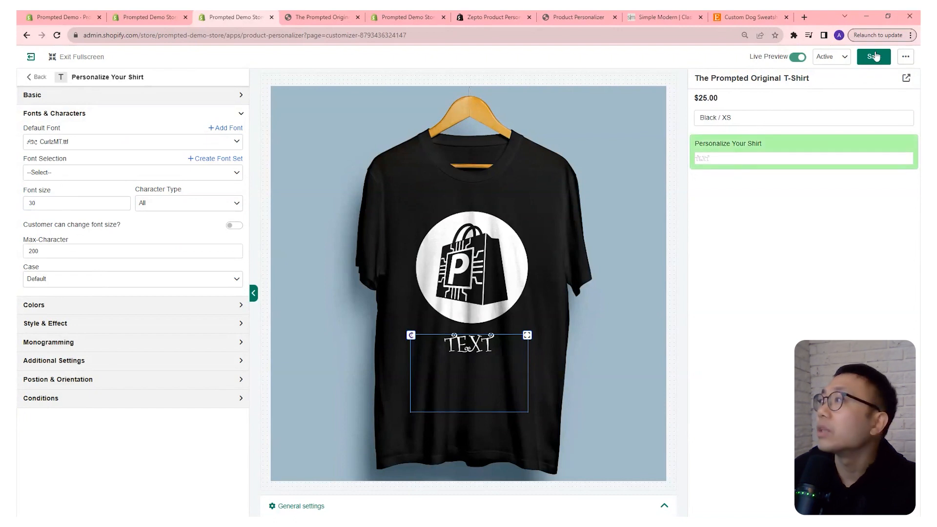
click(879, 53)
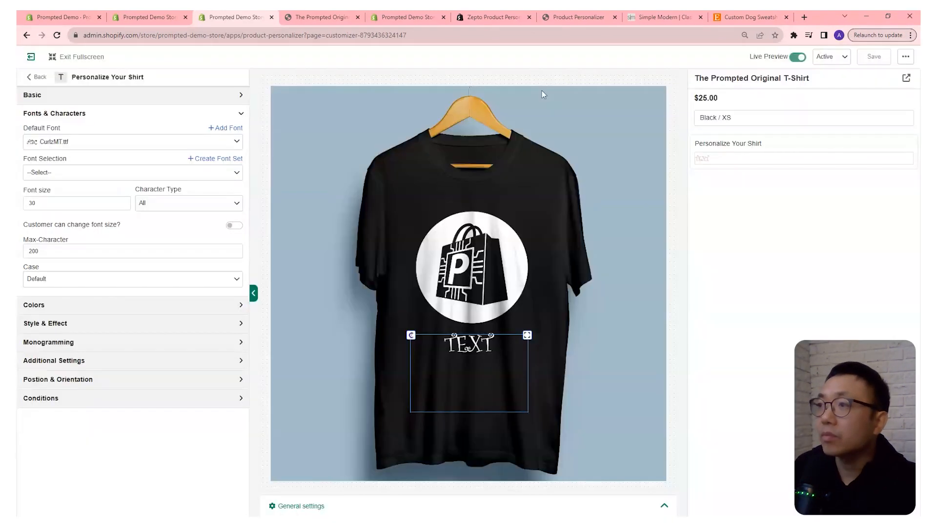
Reload the T-shirt's storefront page, choose the Blue variant and preview THE PROMPTED as the personalized text.
click(313, 18)
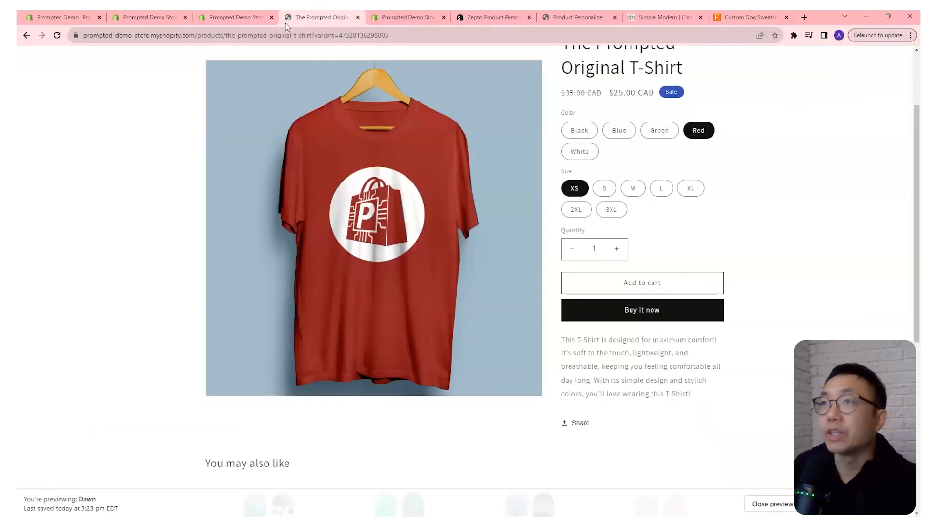
click(57, 35)
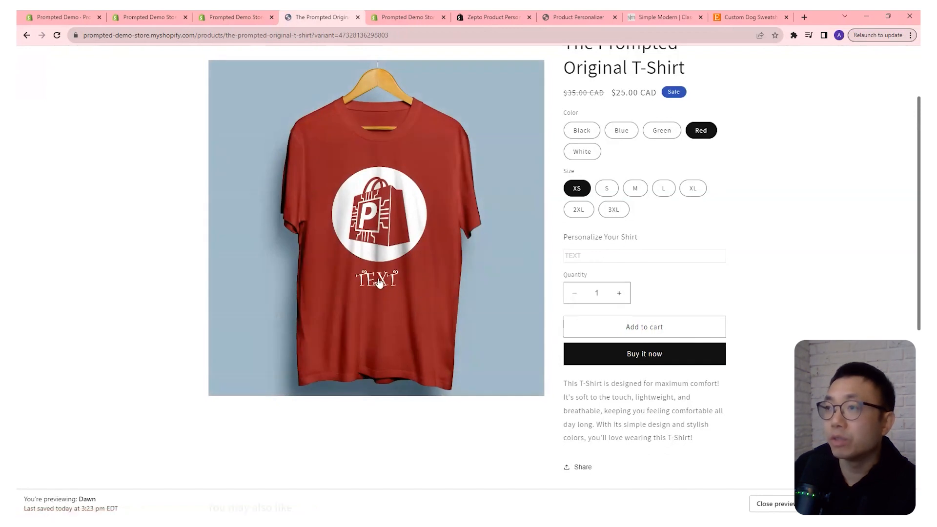
click(616, 132)
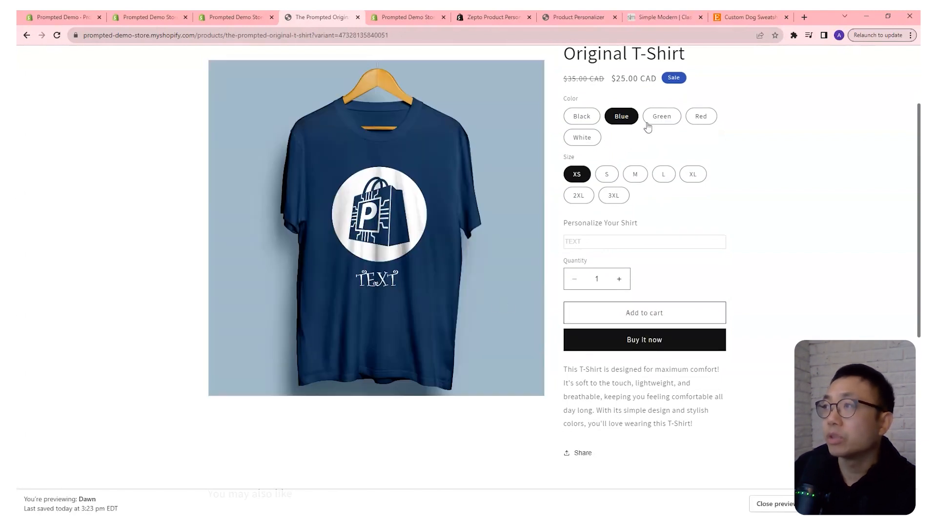
click(659, 239)
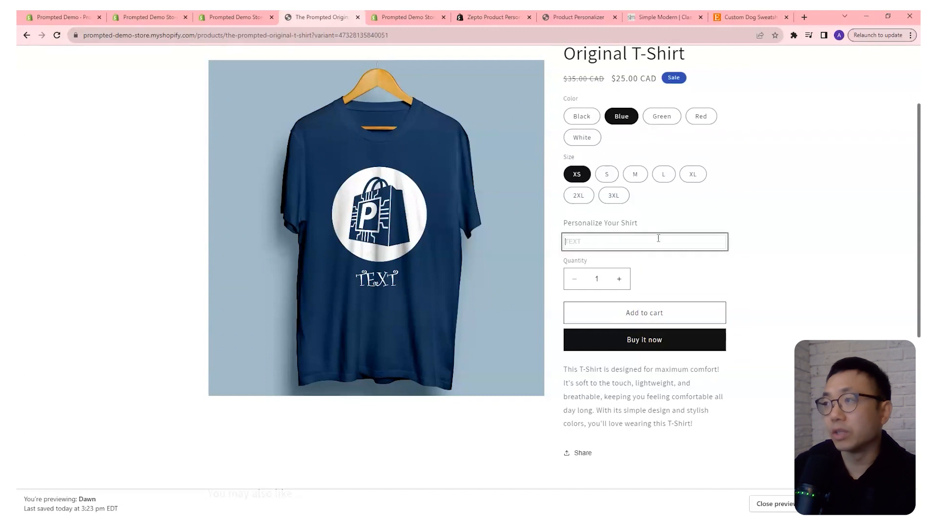
text(The Pro)
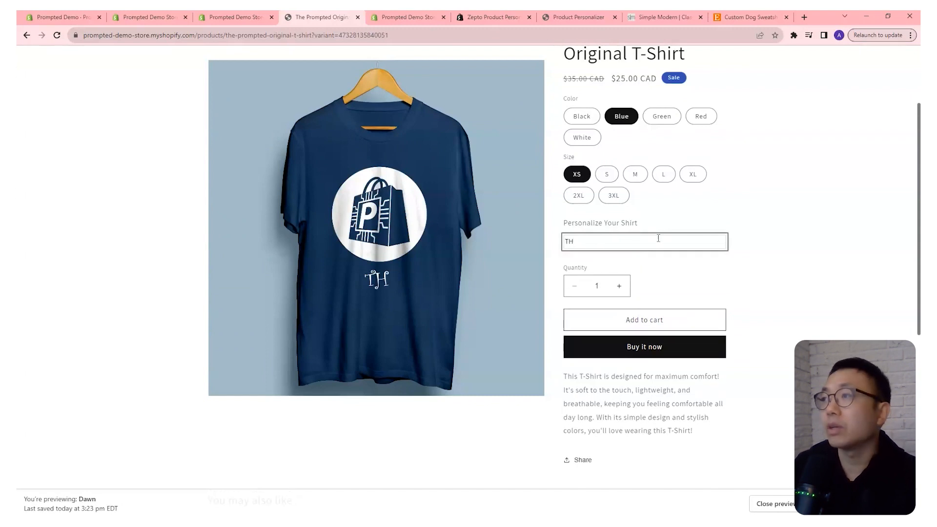
text(mpted)
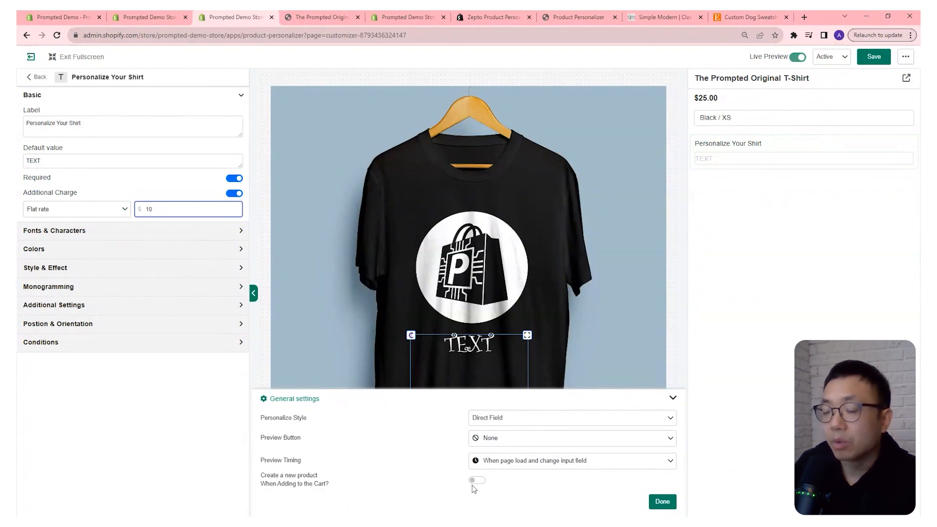
Enable creating a new product when adding to the cart in the general settings and save the customizer.
click(480, 482)
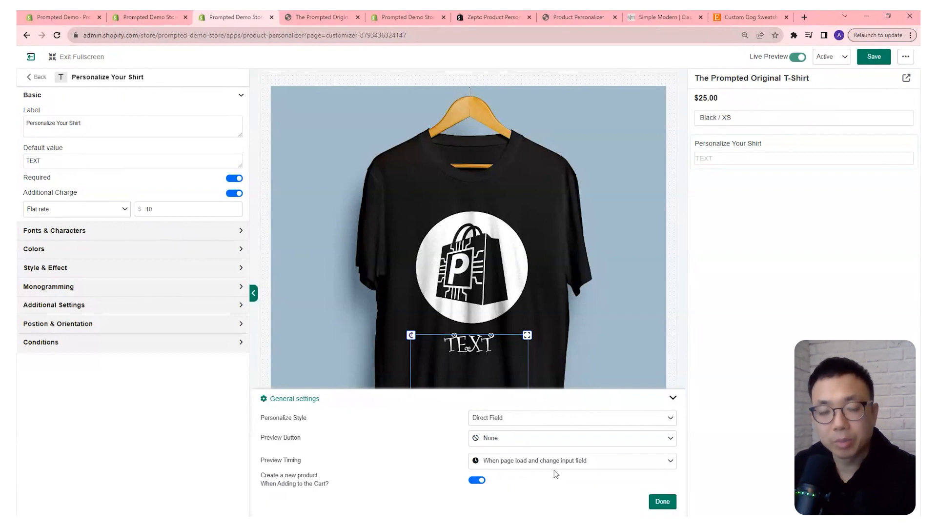
click(663, 503)
click(874, 57)
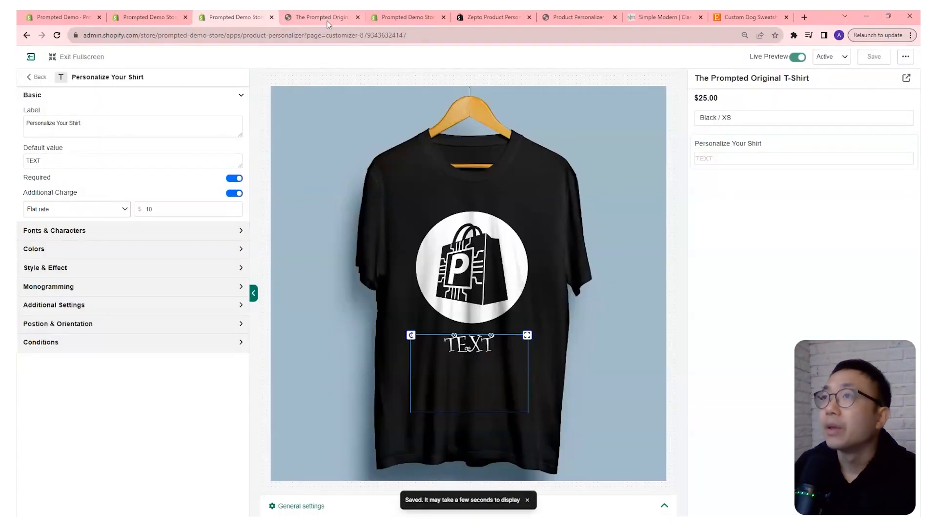
On the reloaded storefront page, add the Blue T-shirt personalized with The Prompted to the cart and view the cart item's preview image.
click(318, 18)
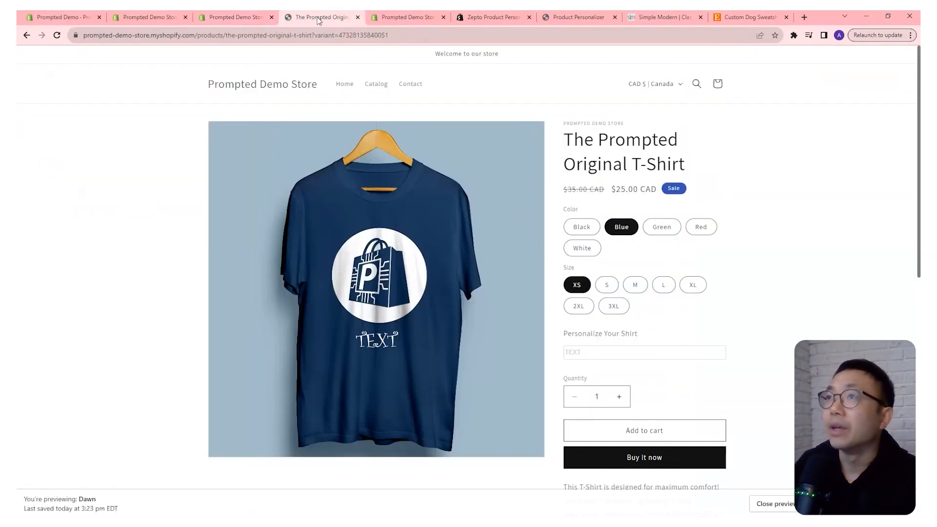
click(56, 35)
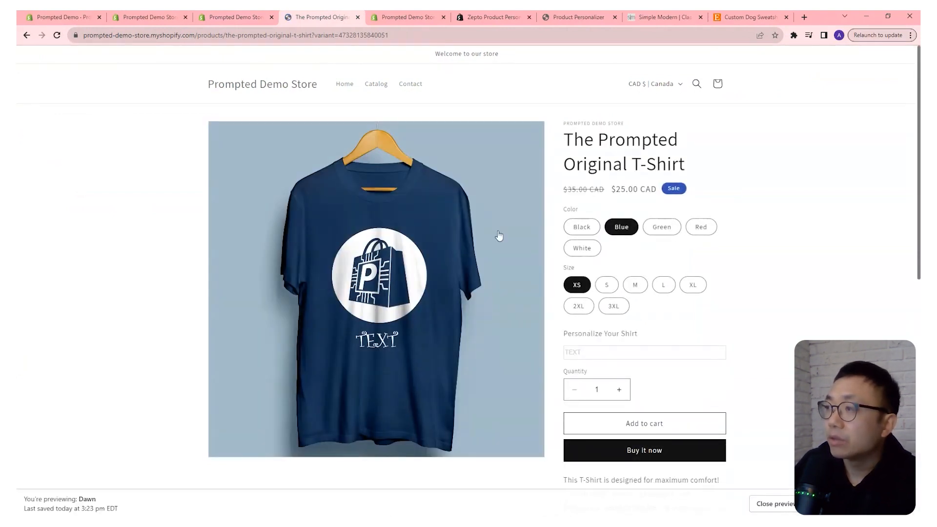
click(603, 348)
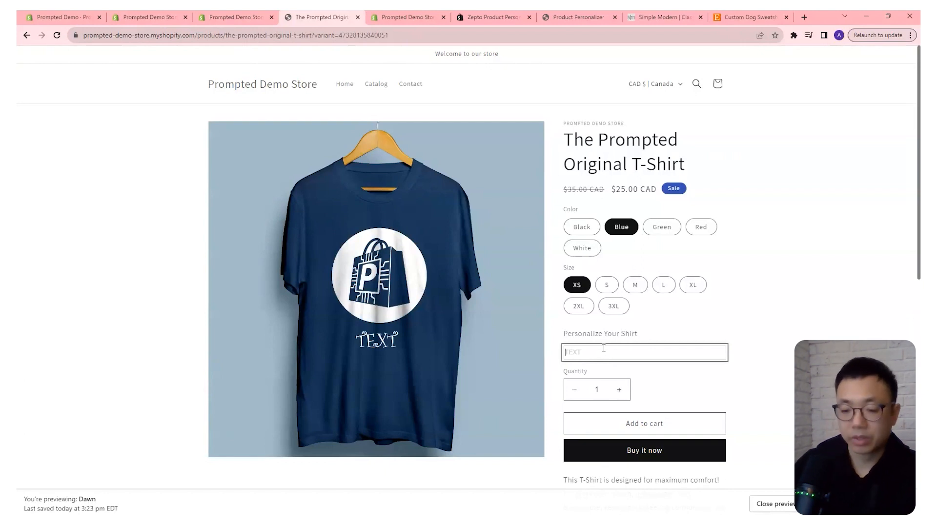
text(The Prompted)
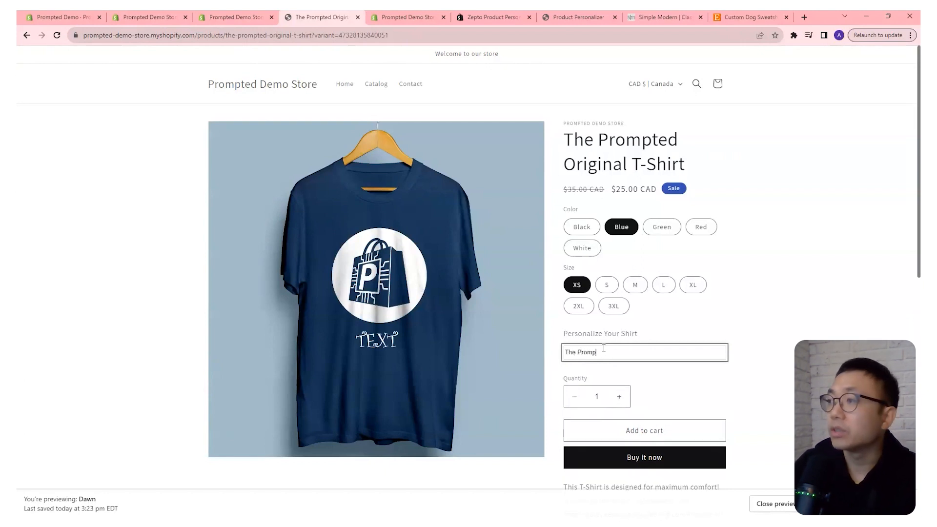
click(666, 432)
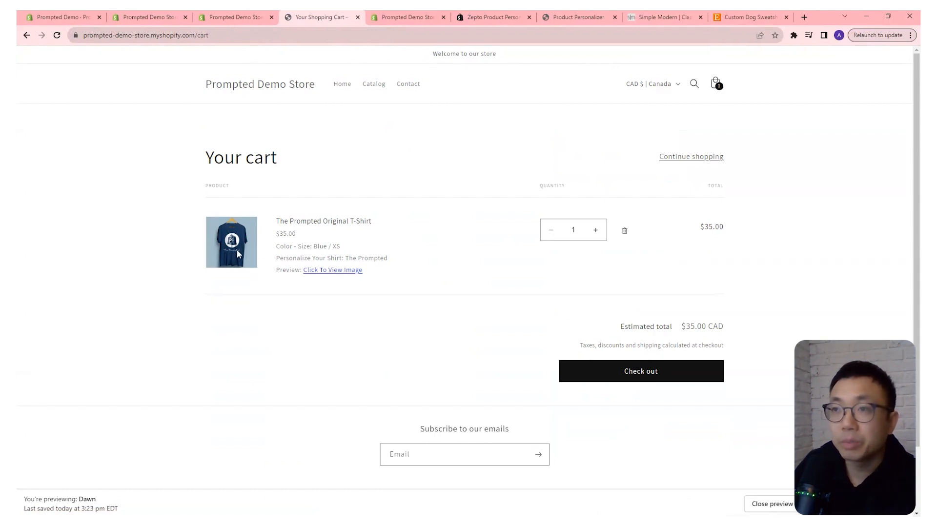
click(344, 271)
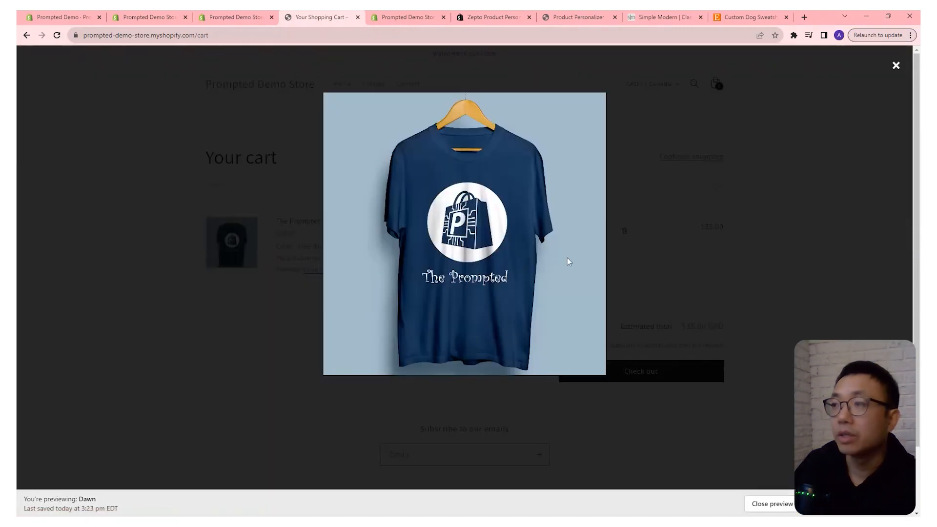
click(896, 66)
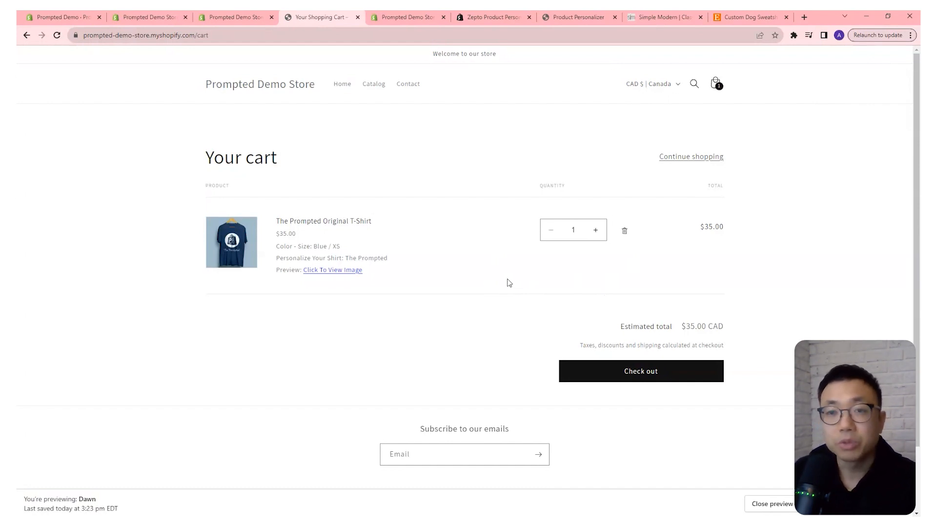
Return to Zepto Product Personalizer, exit the T-shirt's customizer and open the app's general Settings page.
click(253, 22)
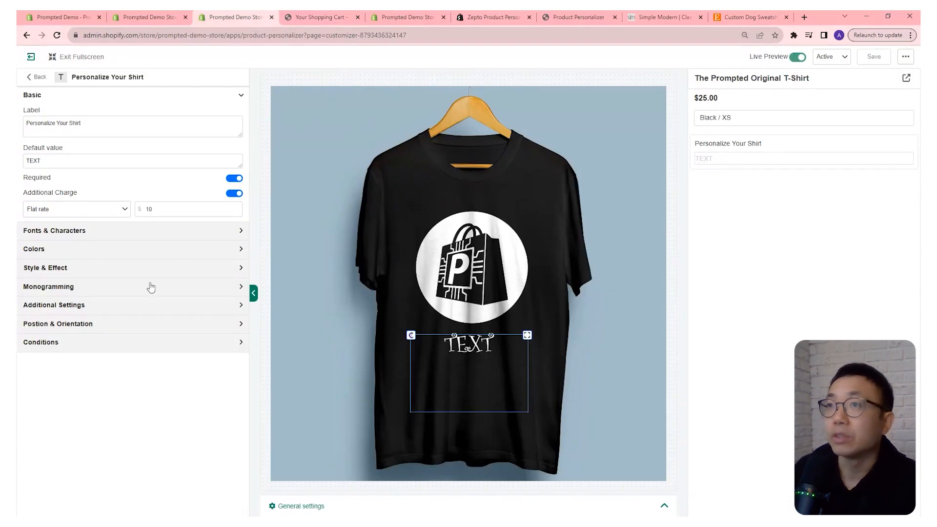
click(38, 77)
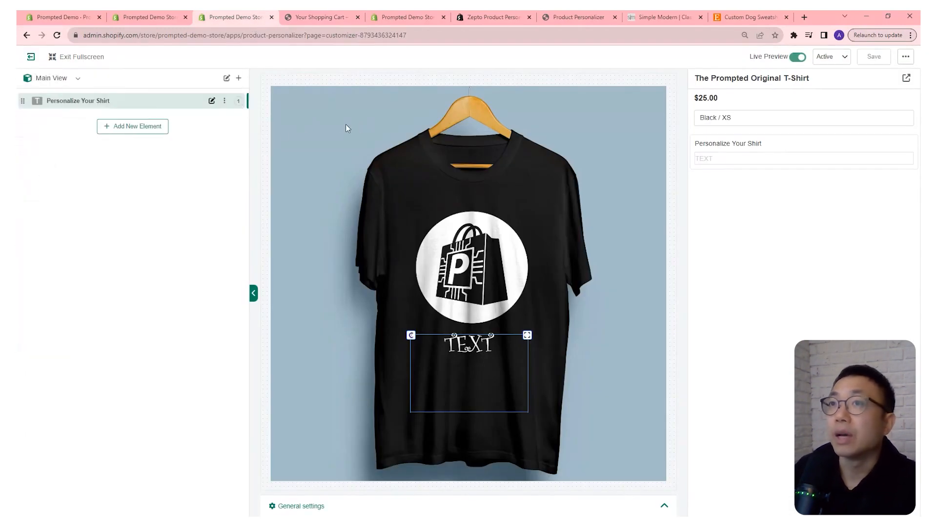
click(30, 56)
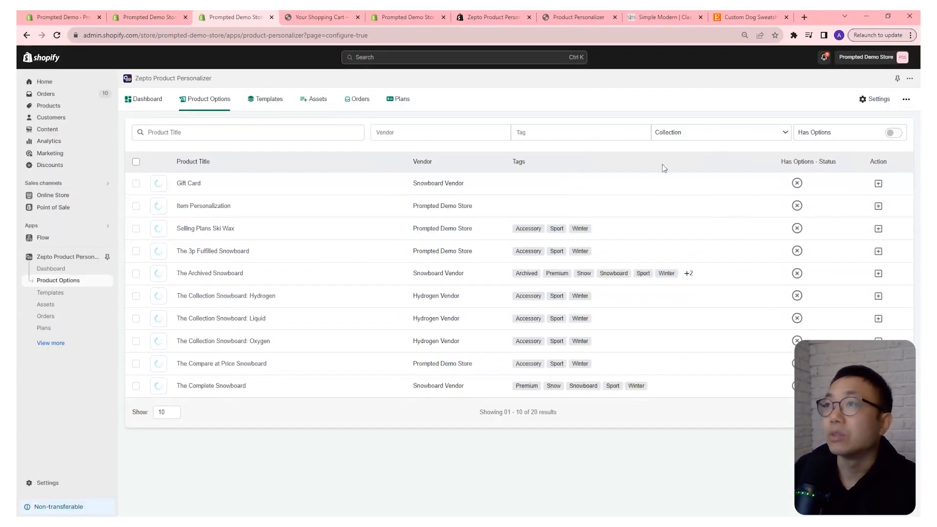
click(879, 99)
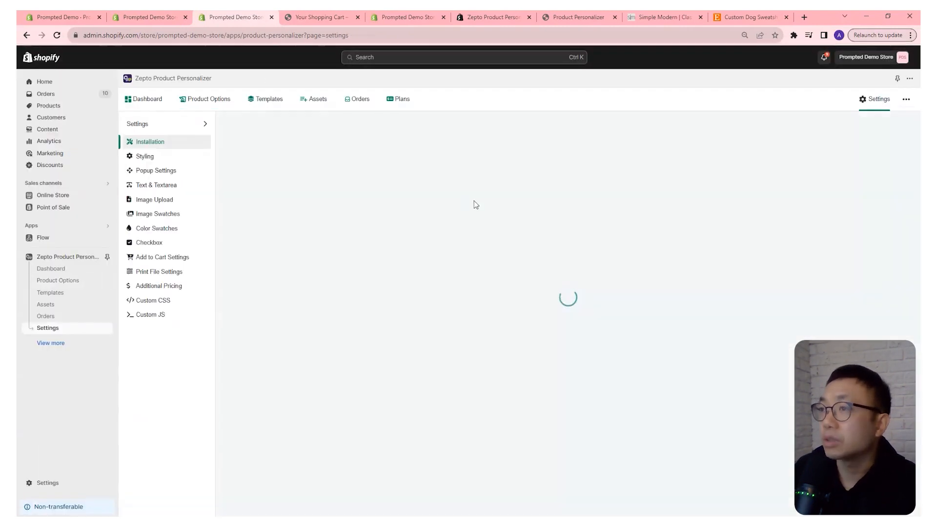